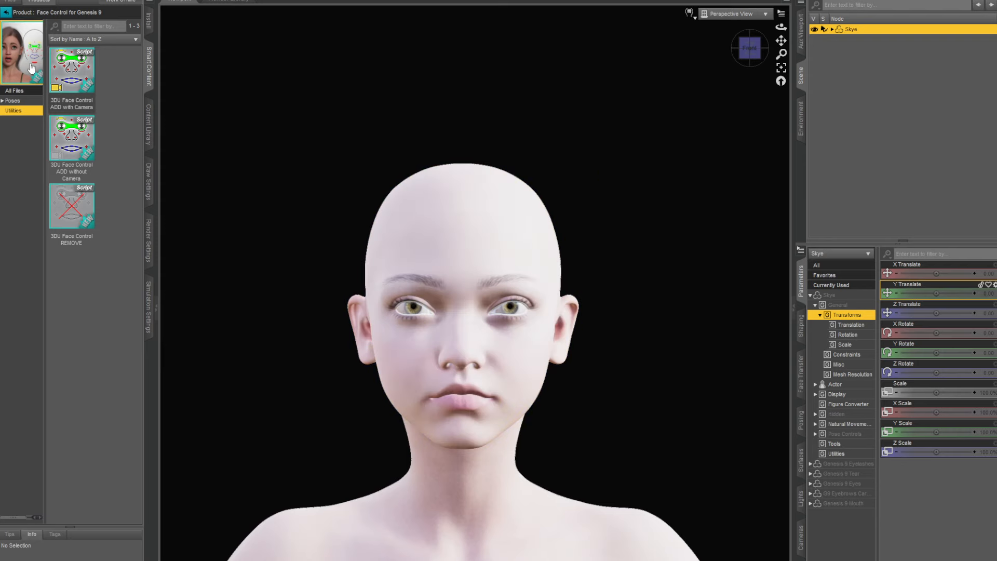
- Apply 3DU Face Control ADD with Camera from the product's Utilities scripts to the Skye figure
left_click(13, 101)
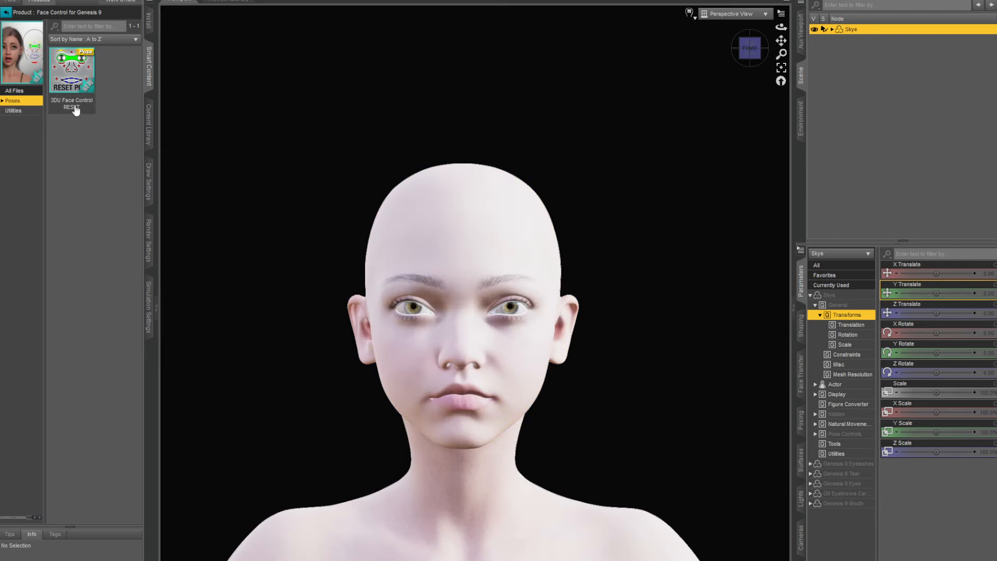
left_click(13, 111)
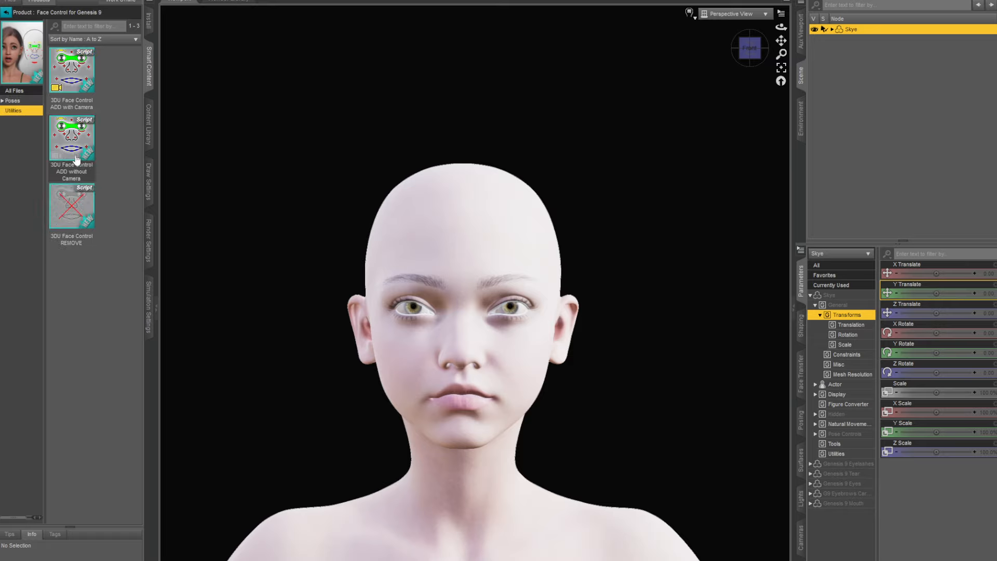
double_click(76, 77)
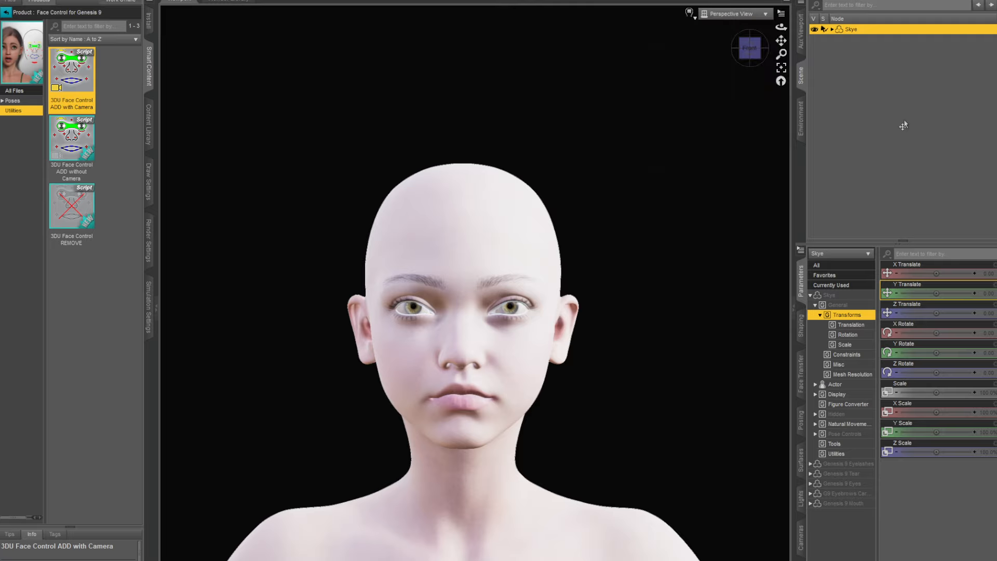
left_click(852, 29)
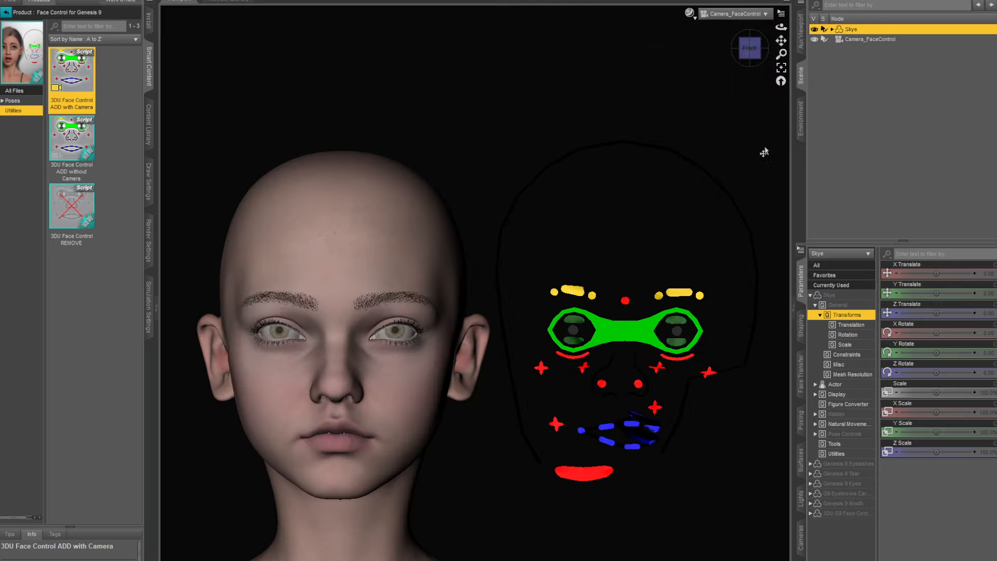
scroll(690, 328, "up", 1)
scroll(694, 336, "down", 2)
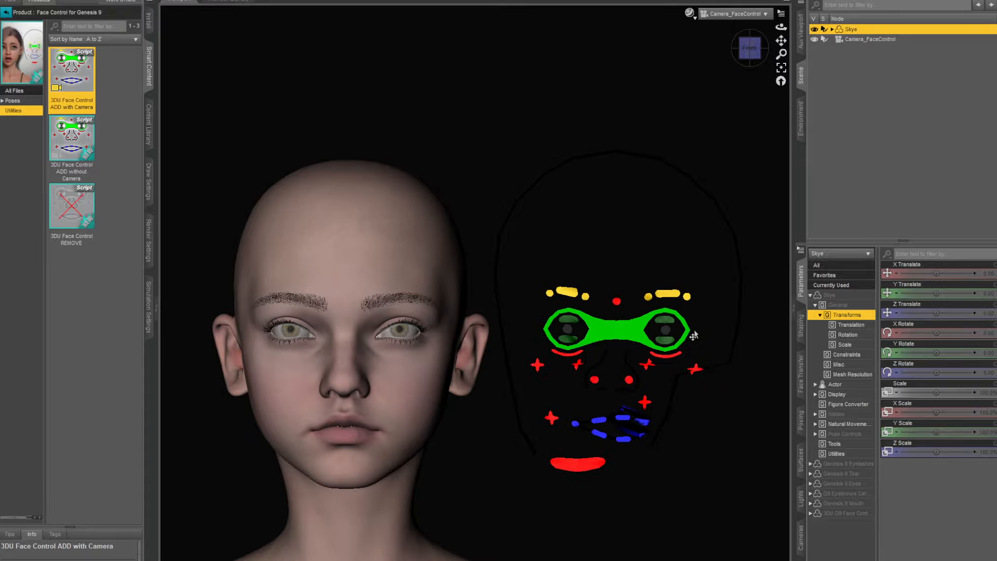
mouse_move(753, 50)
left_mouse_down()
mouse_move(719, 51)
mouse_move(768, 48)
mouse_move(735, 49)
mouse_move(751, 48)
left_mouse_up()
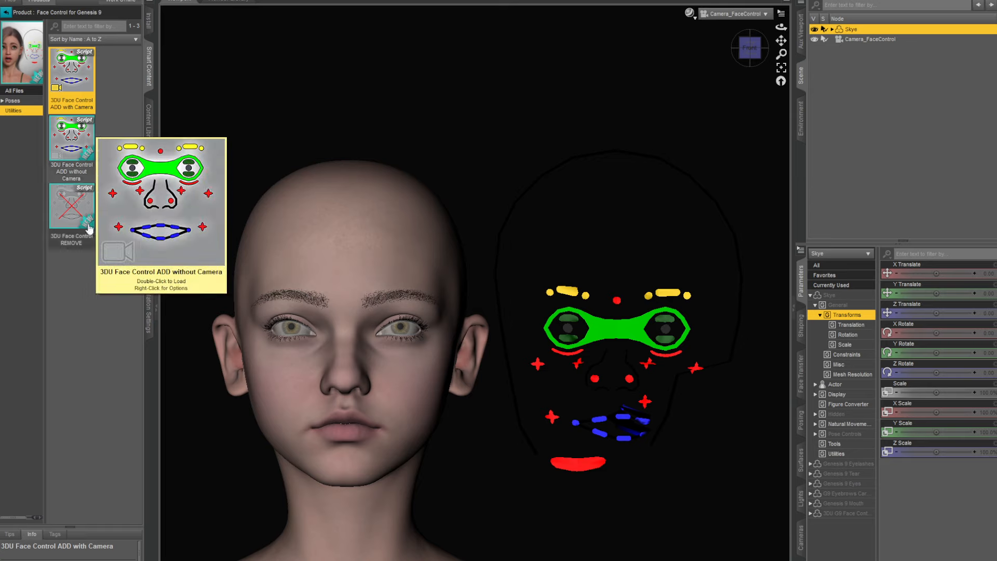
- Remove the face control from Skye and add it again using 3DU Face Control ADD without Camera
left_click(73, 218)
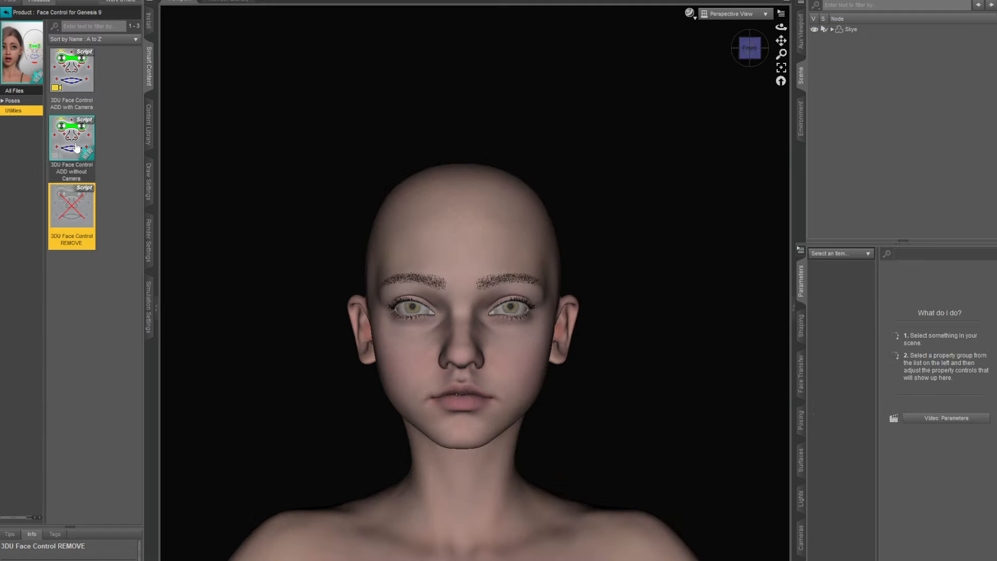
left_click(480, 164)
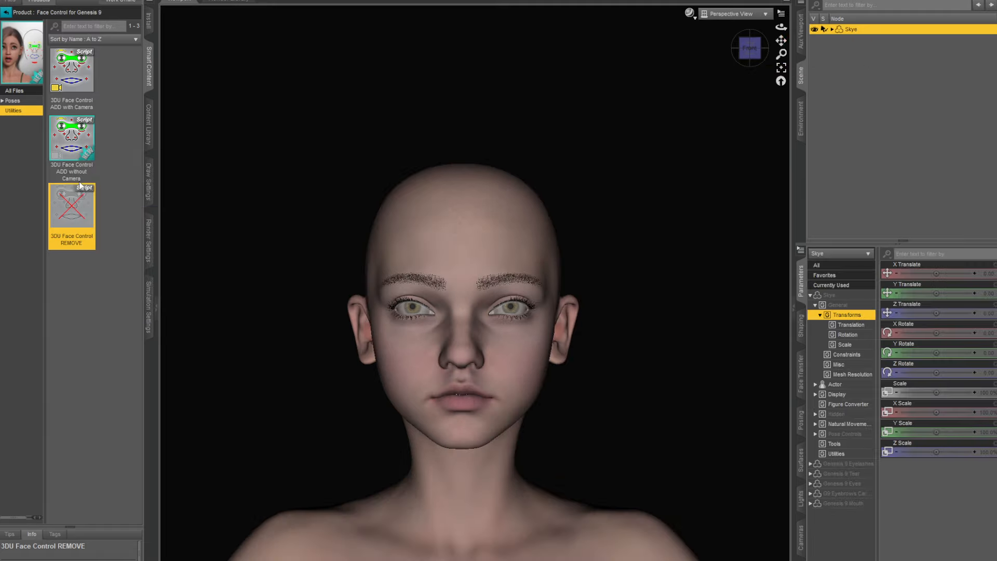
double_click(71, 145)
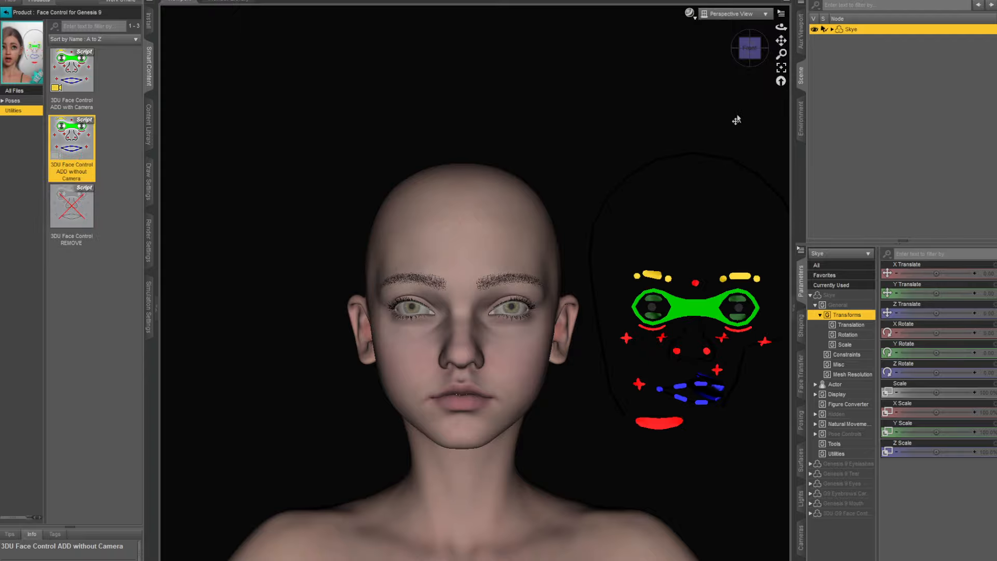
mouse_move(749, 49)
left_mouse_down()
mouse_move(719, 46)
mouse_move(737, 48)
left_mouse_up()
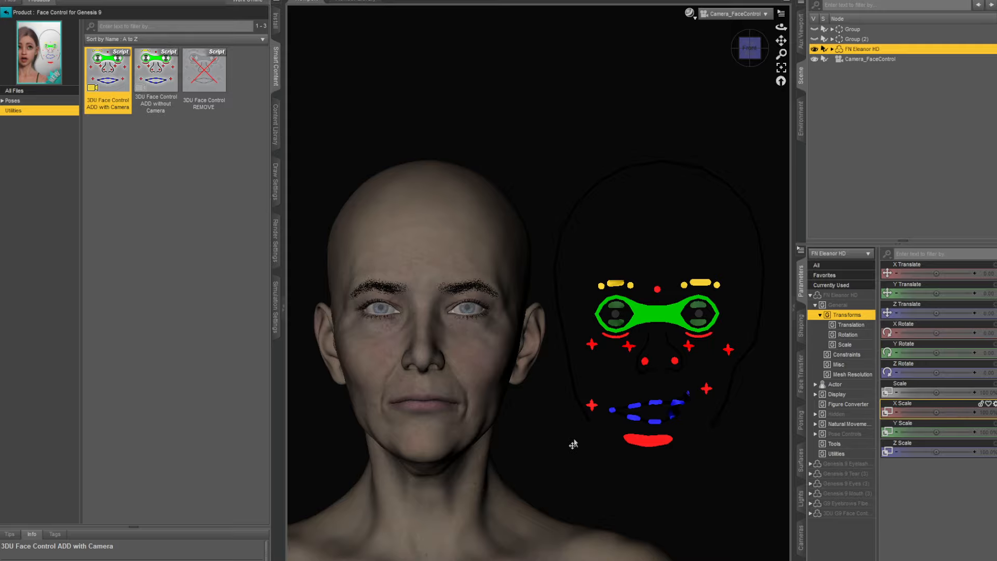
- Adjust FN Eleanor HD's right upper eyelid with its control on the face rig
scroll(640, 403, "down", 2)
scroll(640, 402, "up", 1)
mouse_move(753, 47)
left_mouse_down()
mouse_move(720, 47)
mouse_move(750, 48)
left_mouse_up()
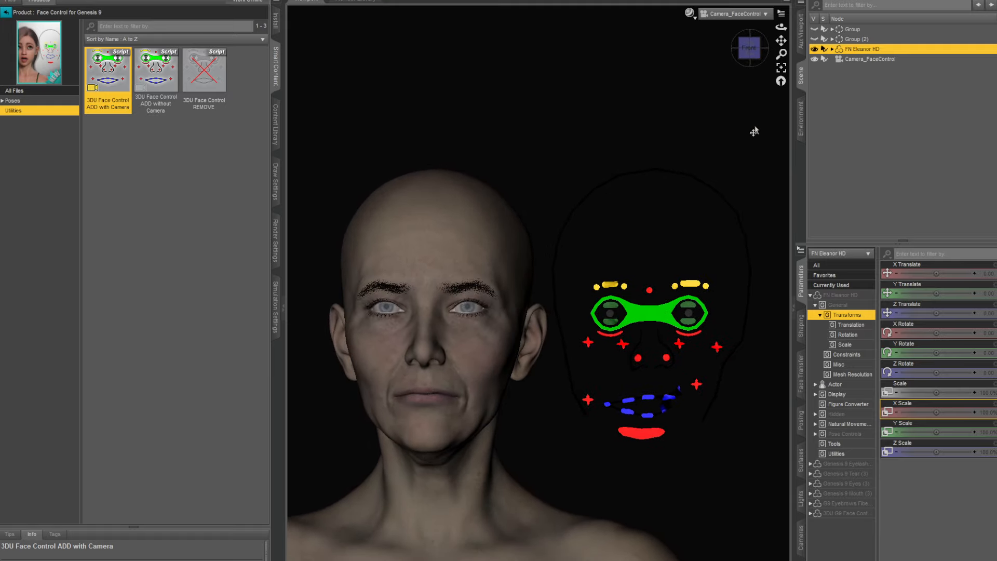
left_click(610, 284)
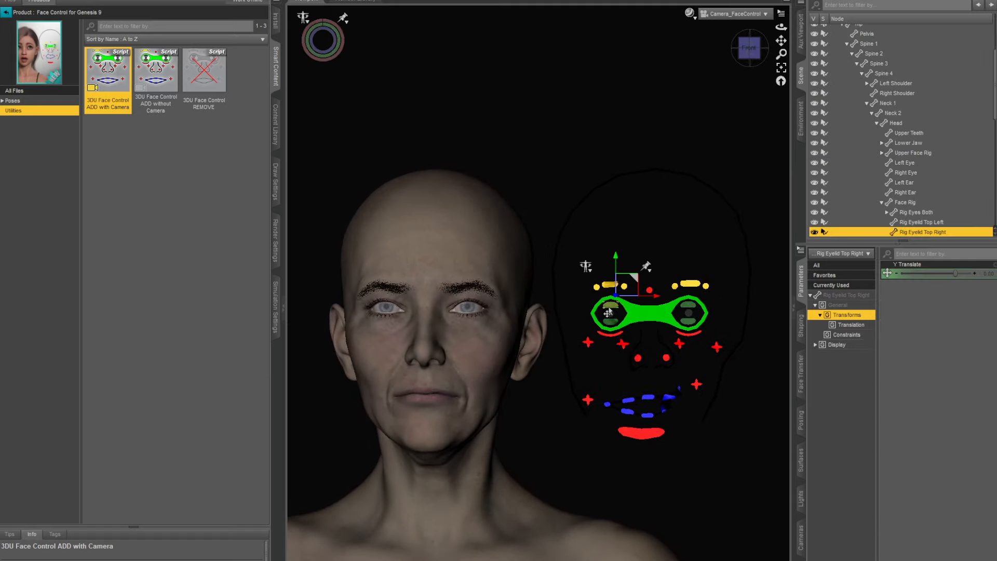
mouse_move(635, 276)
left_mouse_down()
mouse_move(634, 268)
mouse_move(632, 296)
mouse_move(632, 282)
left_mouse_up()
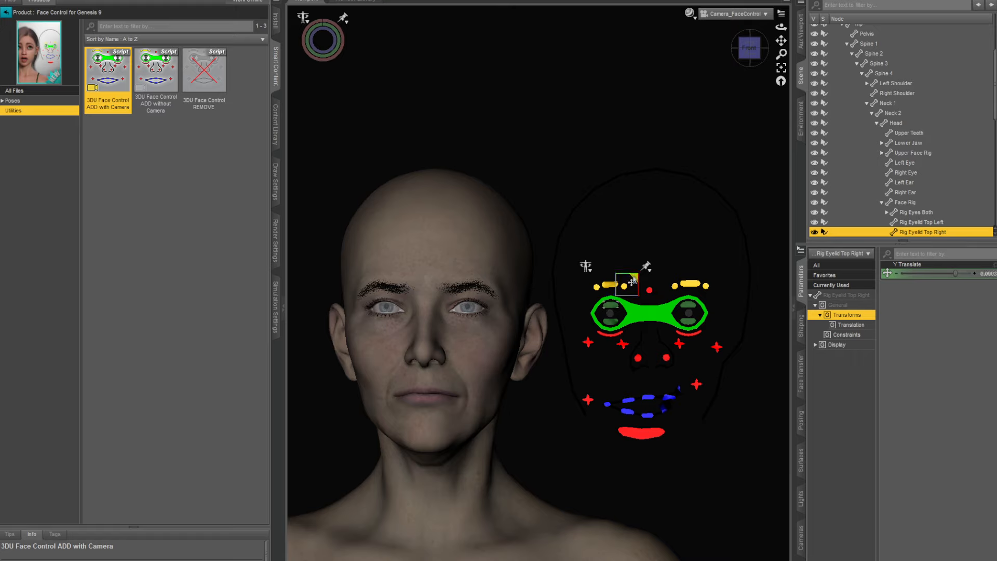
- Lower the middle lower lip and chin controls to open the mouth, and collapse FN Eleanor HD in the scene tree
left_click(647, 415)
left_click_drag(673, 385, 671, 423)
left_click(647, 440)
scroll(870, 93, "up", 15)
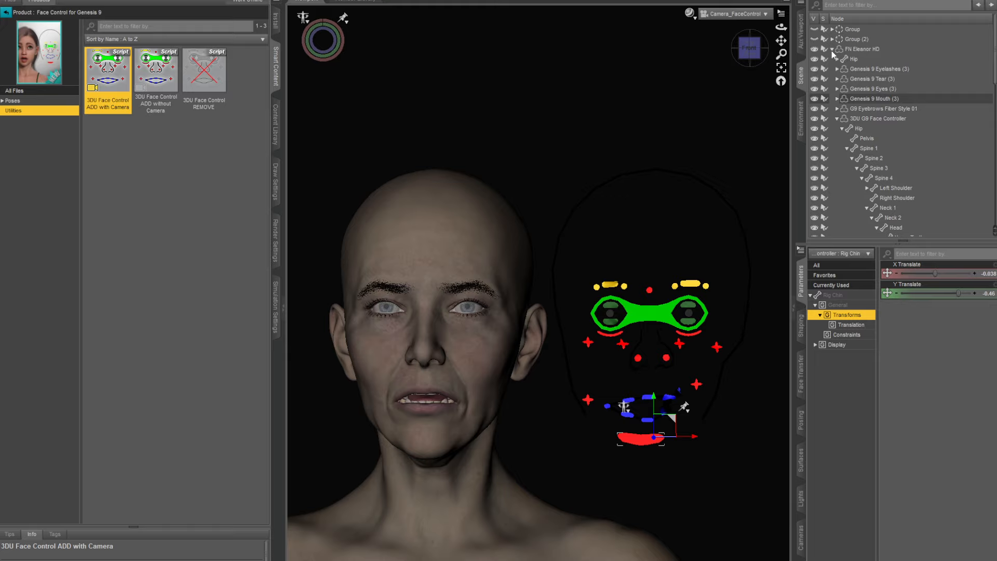
left_click(832, 49)
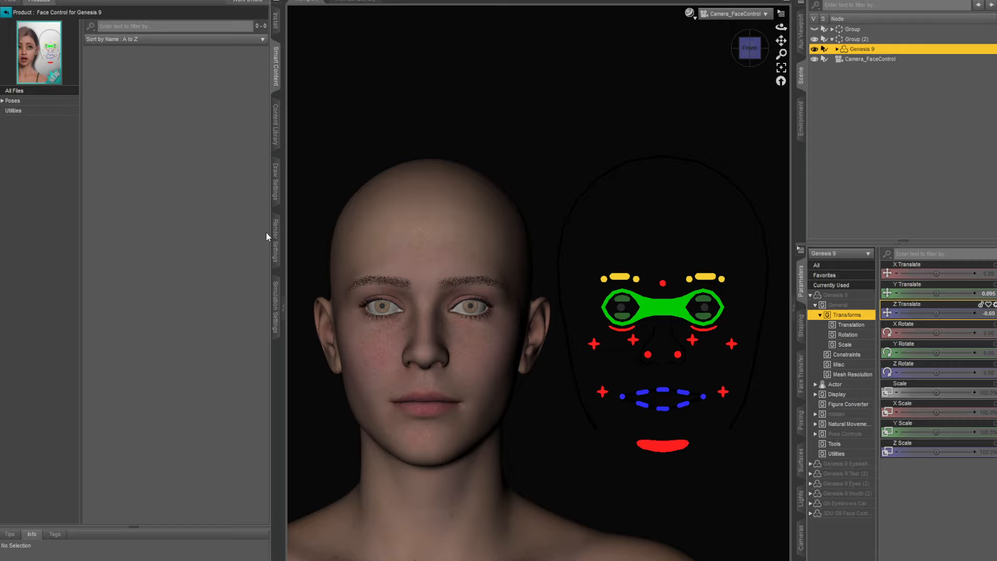
- Collapse the content pane and move the Rig Eyes Both control so Genesis 9 looks toward the figure's left
left_click(284, 309)
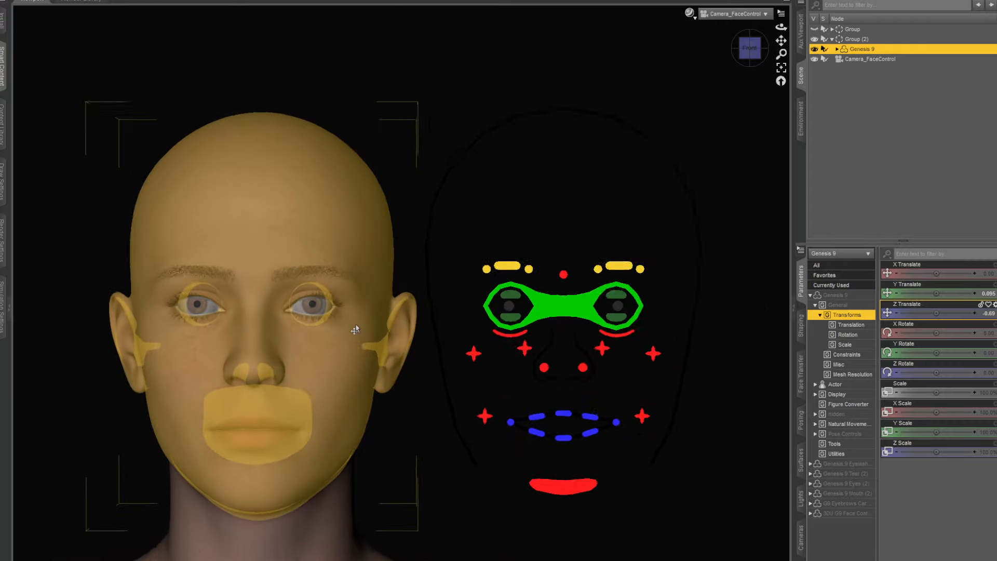
scroll(356, 327, "up", 3)
left_click_drag(781, 40, 806, 26)
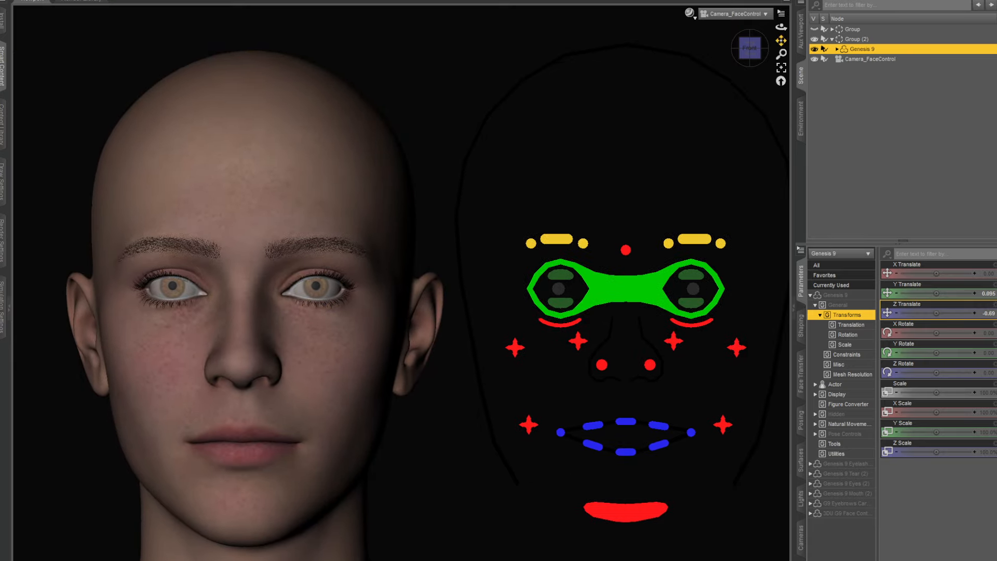
left_click(584, 286)
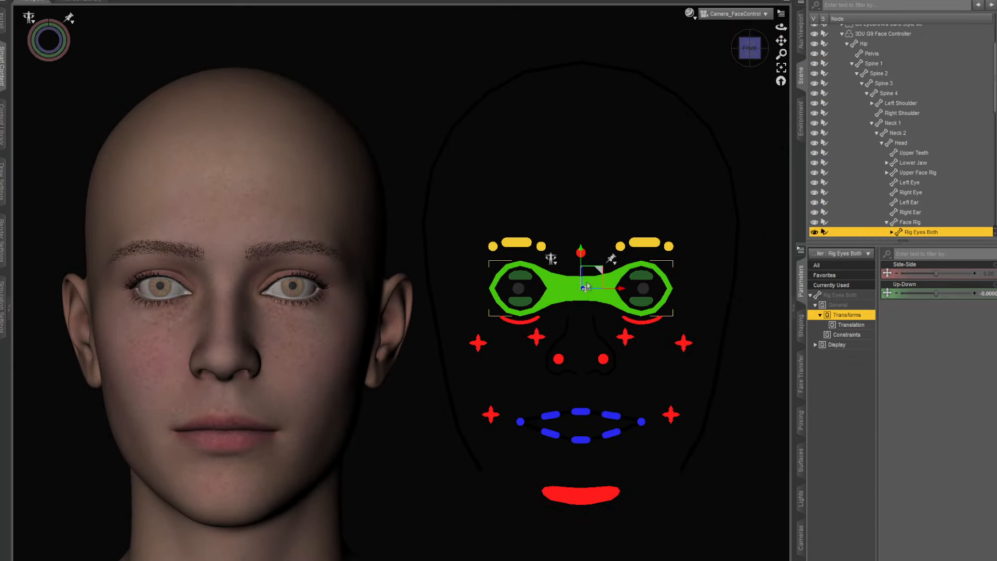
left_click_drag(602, 277, 662, 282)
- Adjust the eyelid controls, raising the lower left eyelid to about 0.39 and the lower right to about 0.41
left_click(644, 278)
left_click(644, 301)
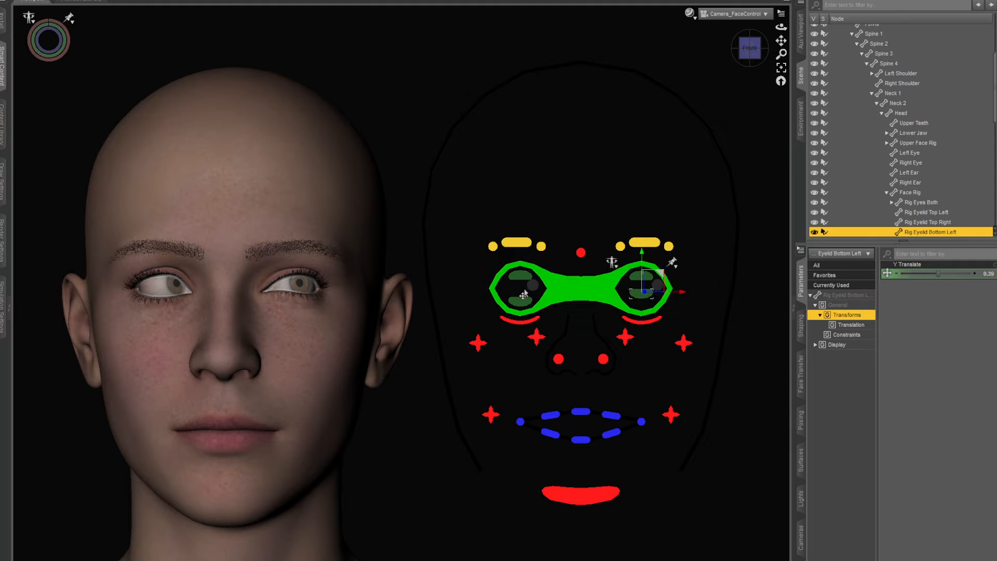
left_click_drag(520, 308, 539, 277)
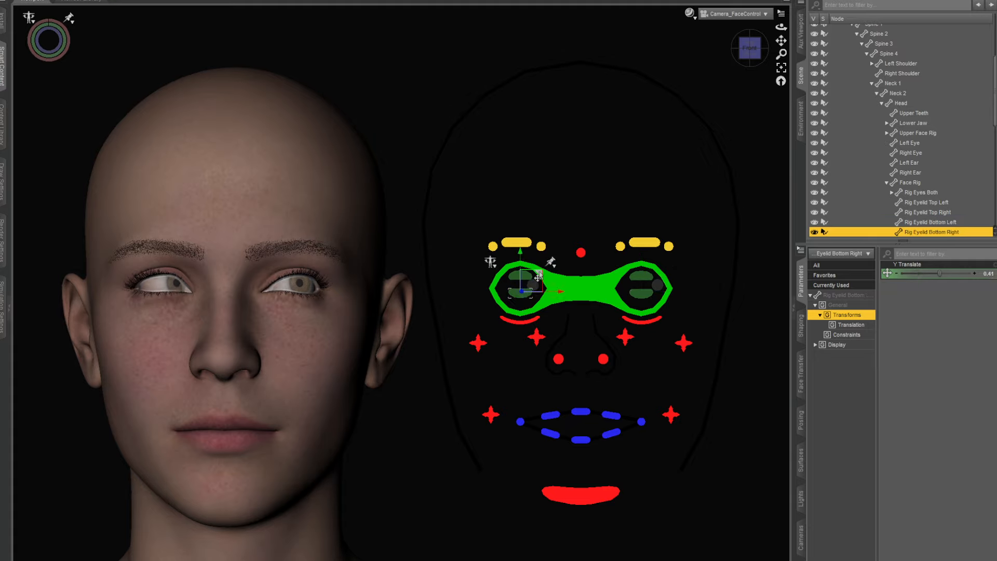
- Lower the center brow control, and raise the inner left brow and the whole left brow
left_click(580, 252)
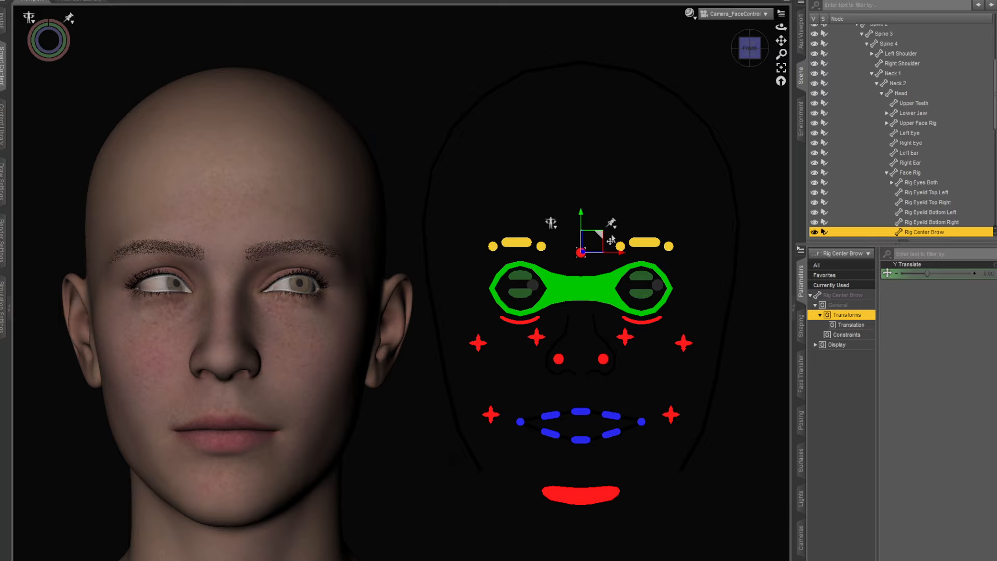
left_click_drag(601, 238, 600, 267)
left_click(624, 245)
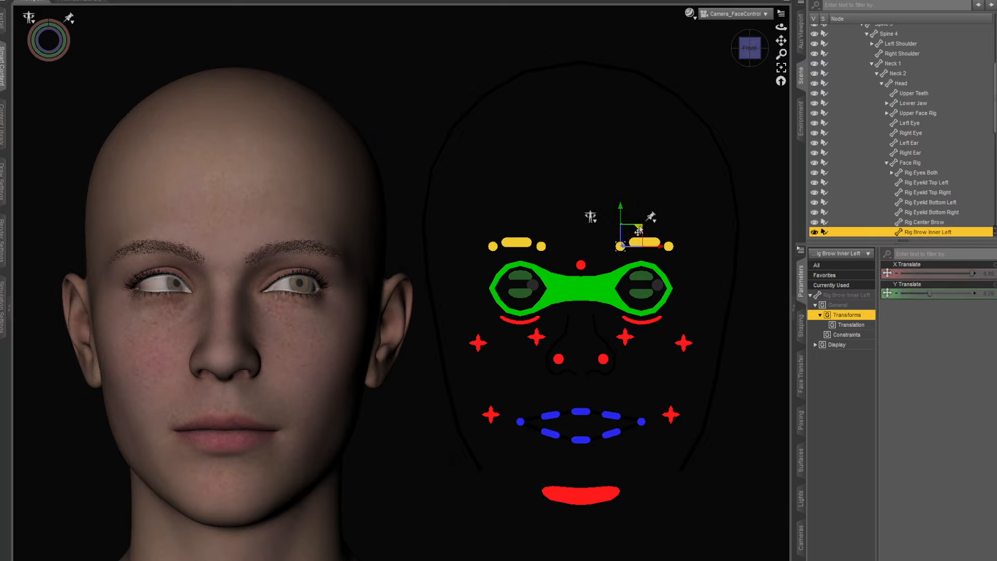
mouse_move(639, 231)
left_mouse_down()
mouse_move(634, 211)
mouse_move(636, 220)
left_mouse_up()
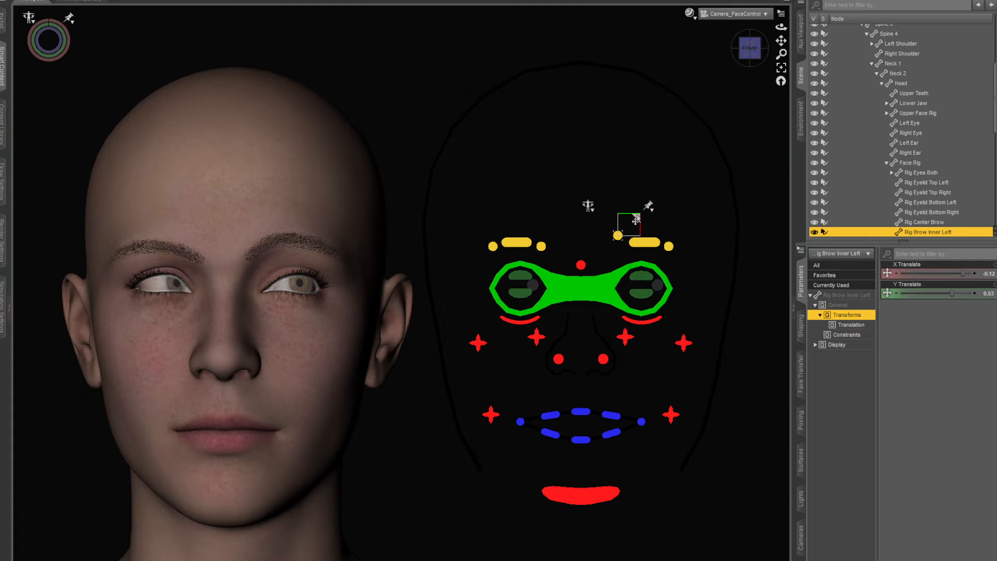
left_click(649, 247)
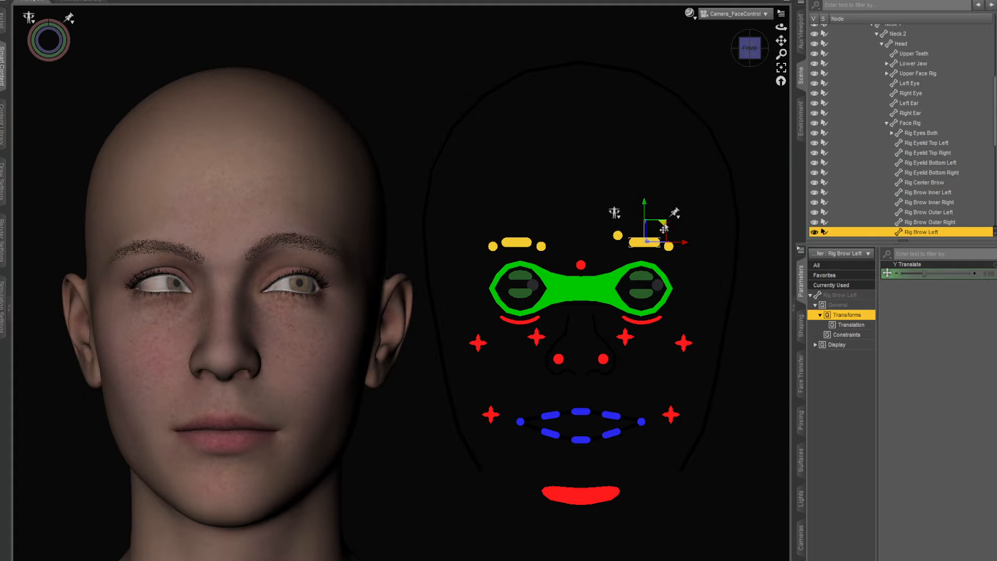
left_click_drag(664, 228, 664, 225)
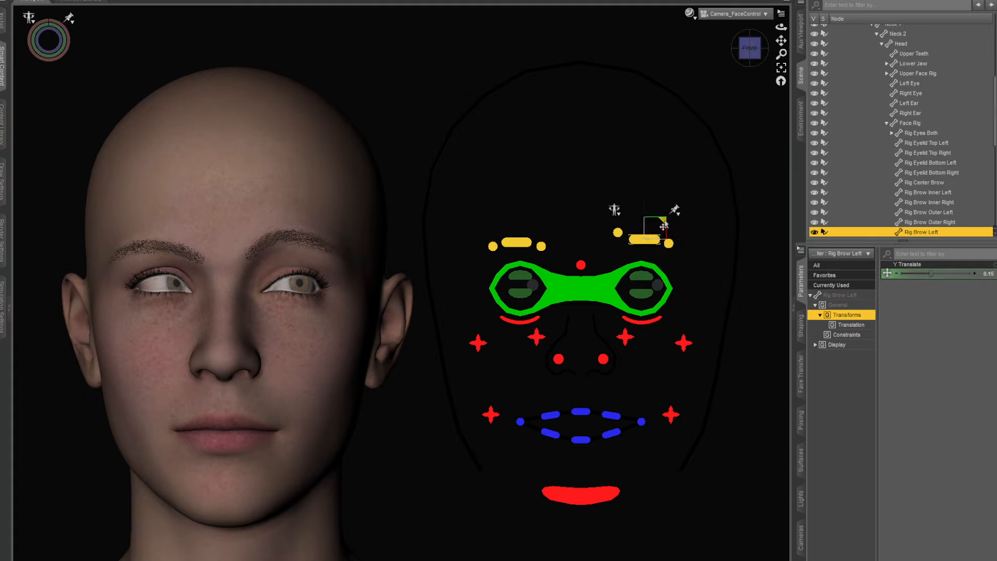
- Raise the inner right brow control and lift the whole right brow to about 0.46
left_click(493, 246)
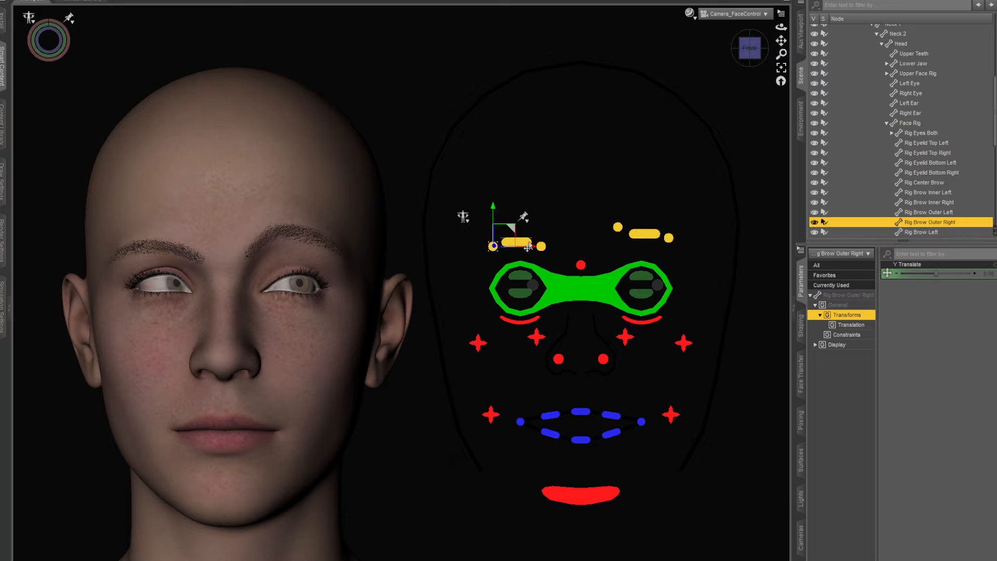
left_click(527, 247)
left_click(541, 246)
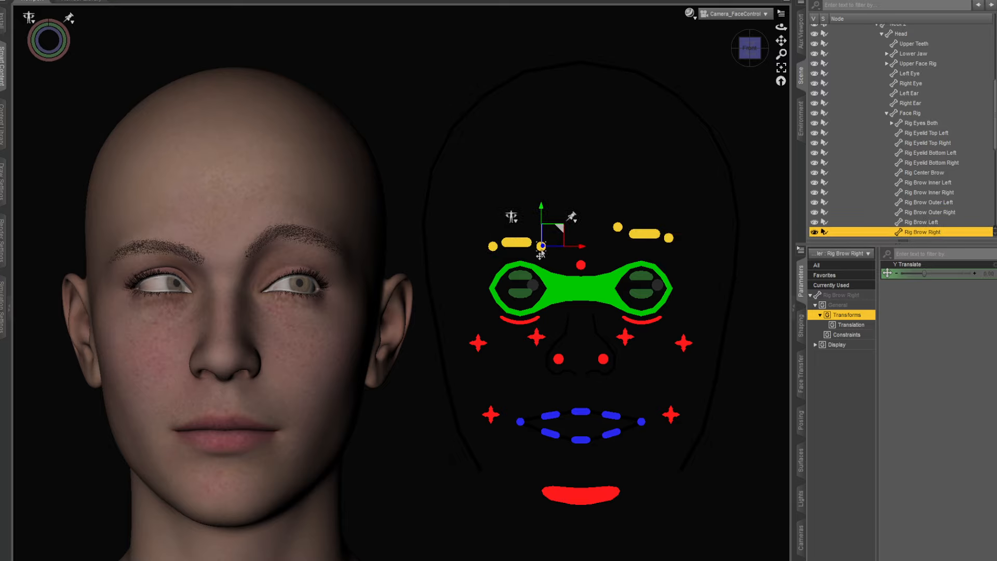
left_click_drag(562, 233, 525, 219)
left_click(520, 243)
left_click(523, 251)
left_click(518, 231)
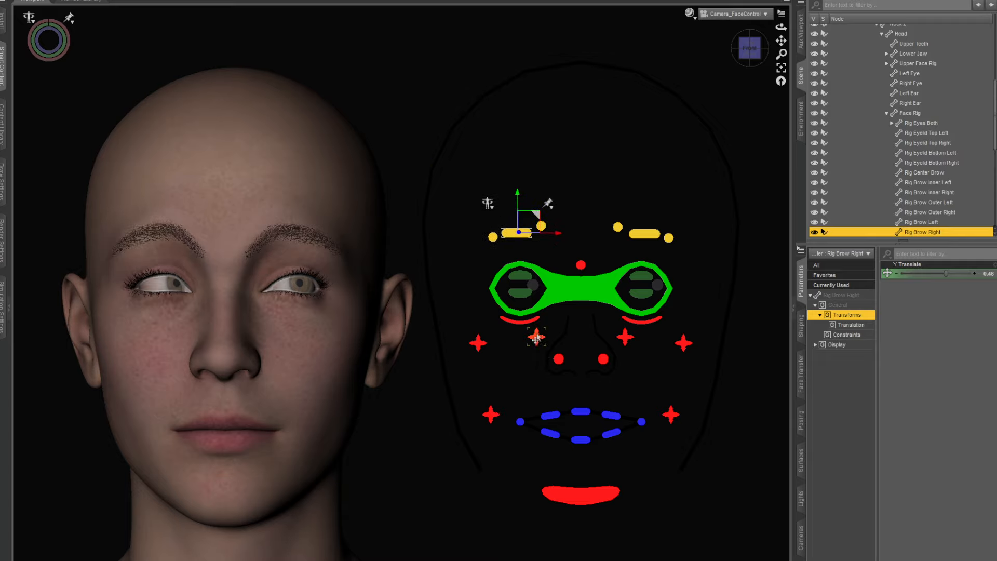
- Shift the right infraorbital control and pull both cheek controls inward, the left one to about -0.97 in X
left_click(536, 336)
left_click_drag(556, 323, 513, 327)
left_click(476, 347)
left_click(681, 346)
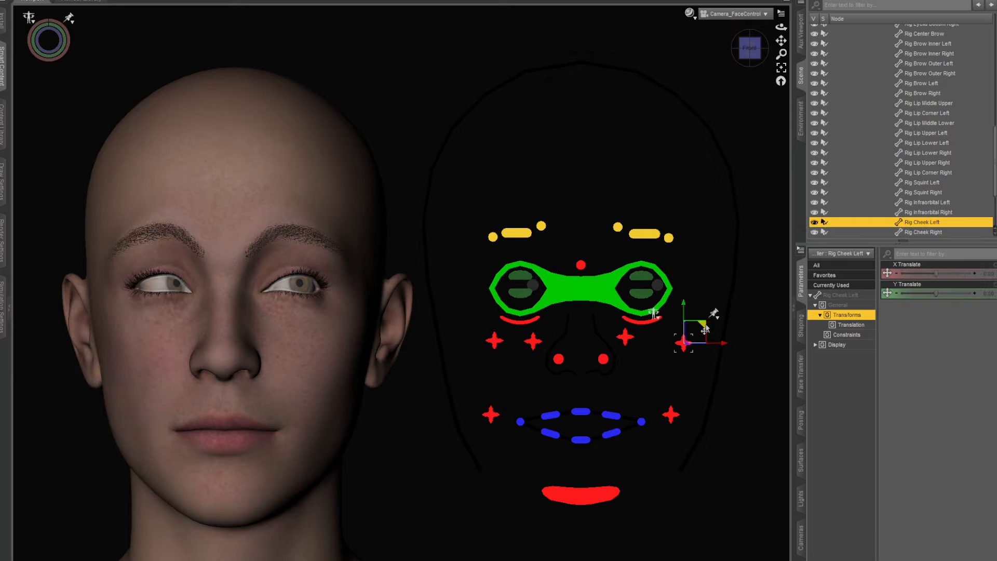
left_click_drag(699, 329, 679, 331)
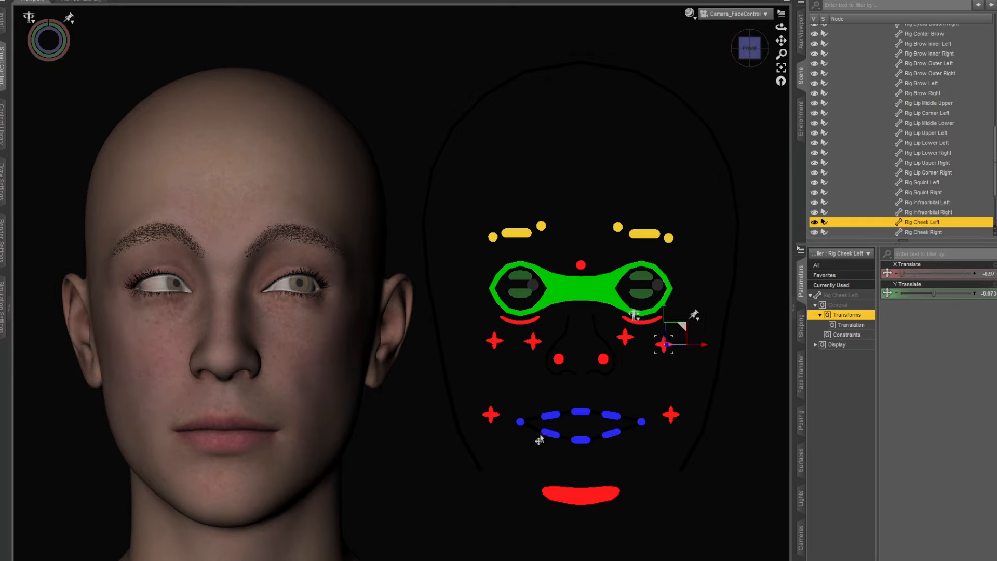
- Try to move the right and left upper lip controls together
left_click(552, 419)
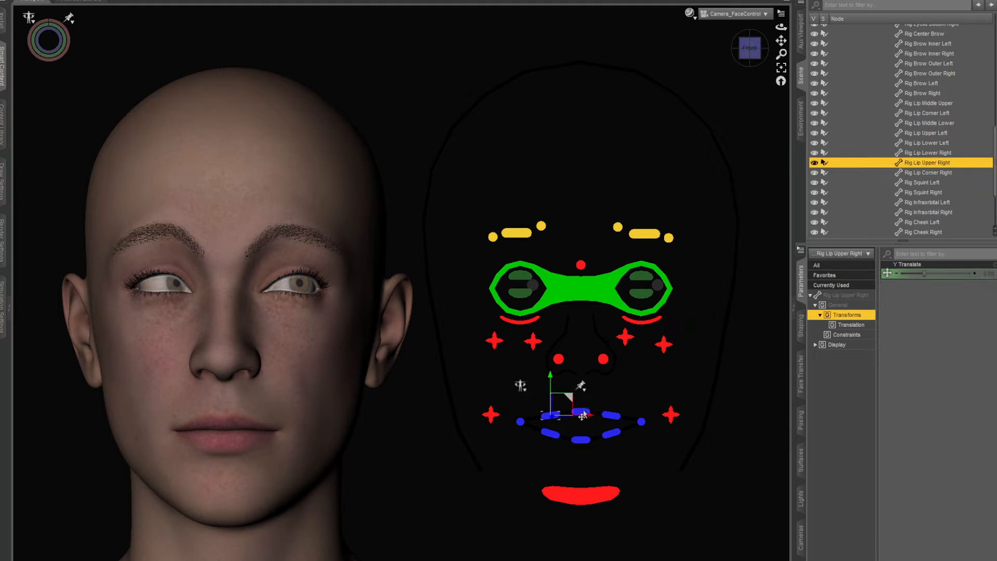
left_click(613, 424)
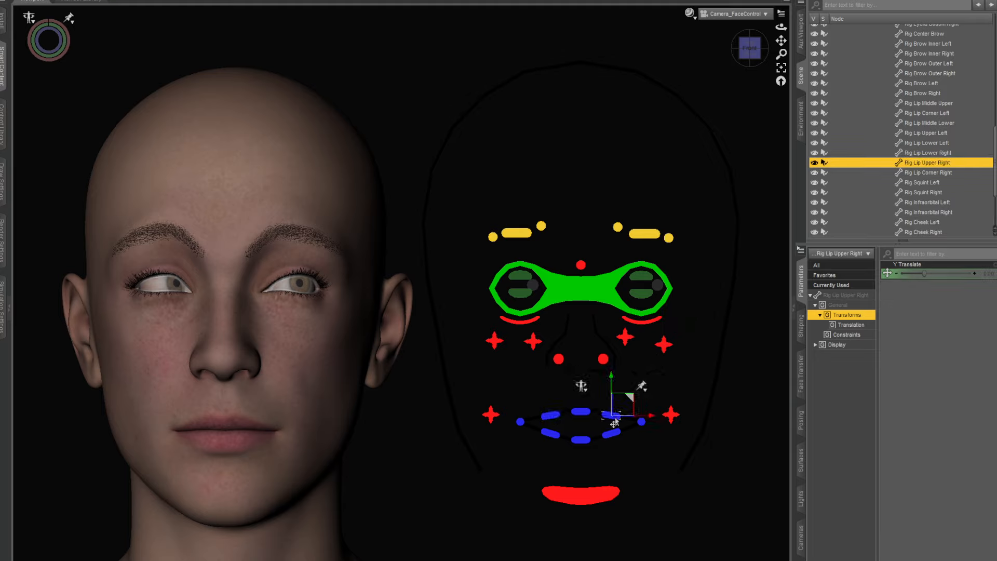
left_click(552, 419)
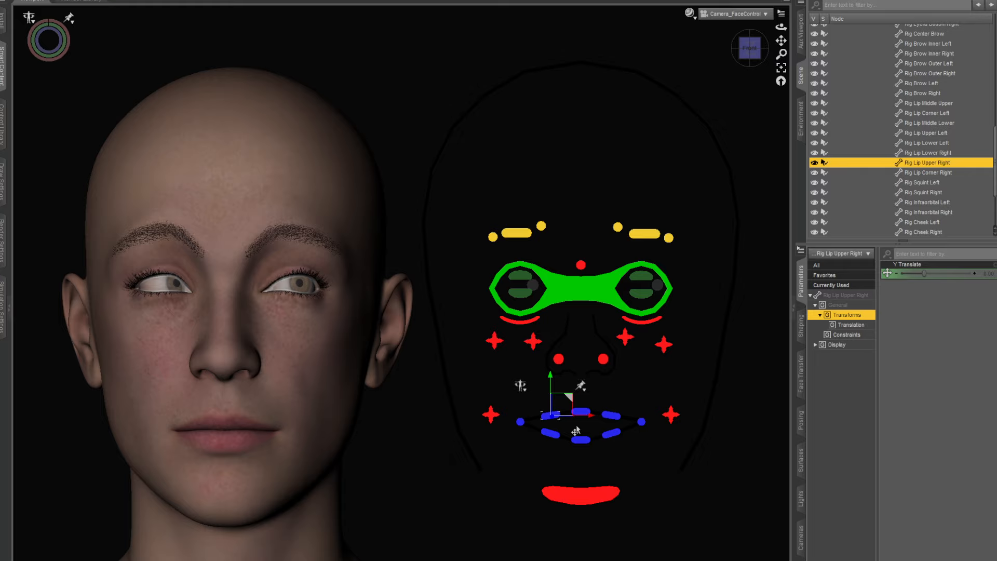
left_click(611, 416, "ctrl")
mouse_move(631, 401)
left_mouse_down()
mouse_move(630, 390)
mouse_move(631, 401)
left_mouse_up()
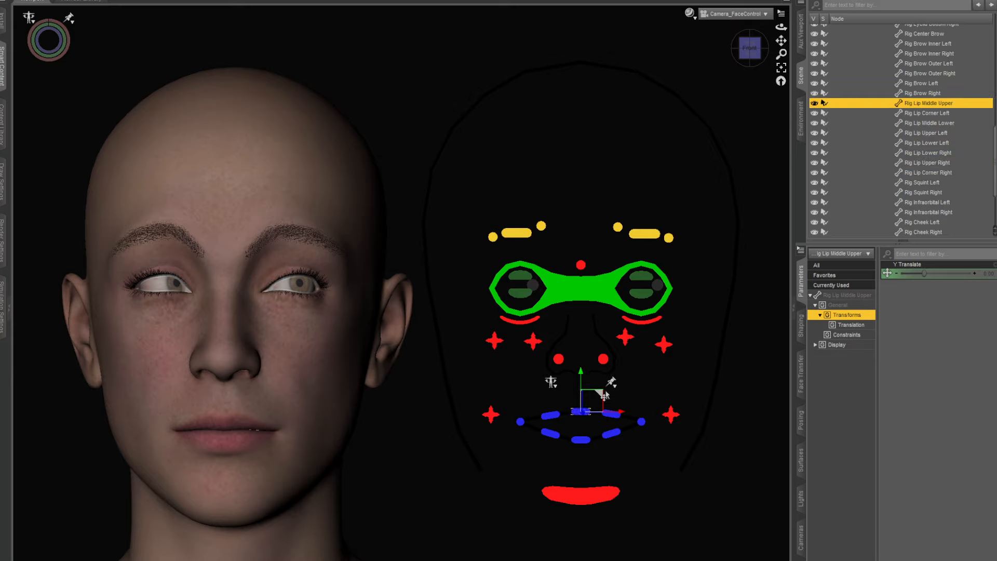
- Raise the middle upper lip control slightly and the left upper lip control to about 0.92
left_click_drag(601, 398, 631, 379)
left_click(615, 417)
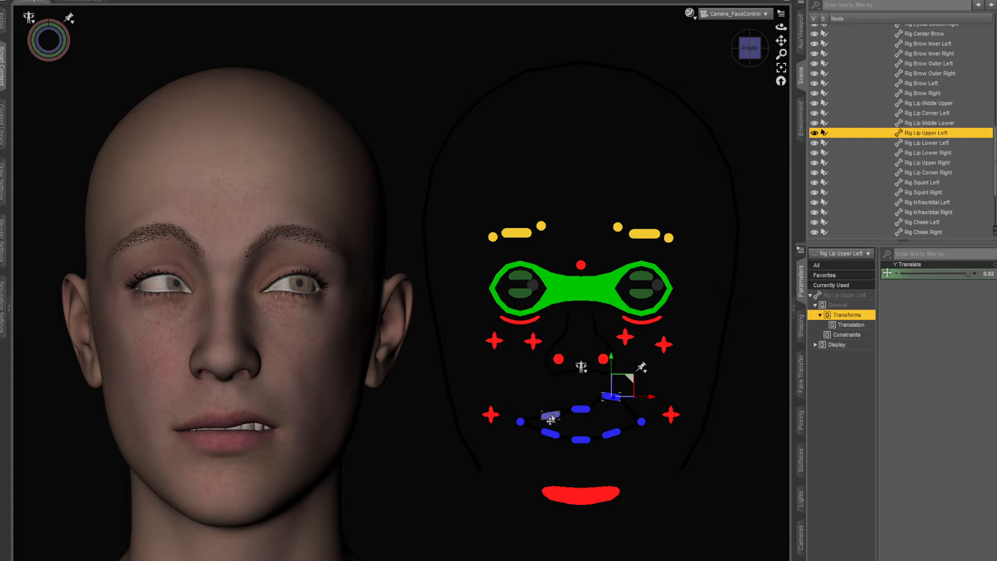
- Raise the right upper lip control to about 0.87 and lower the left lower lip control to -1.00
left_click(551, 417)
left_click_drag(570, 401, 569, 379)
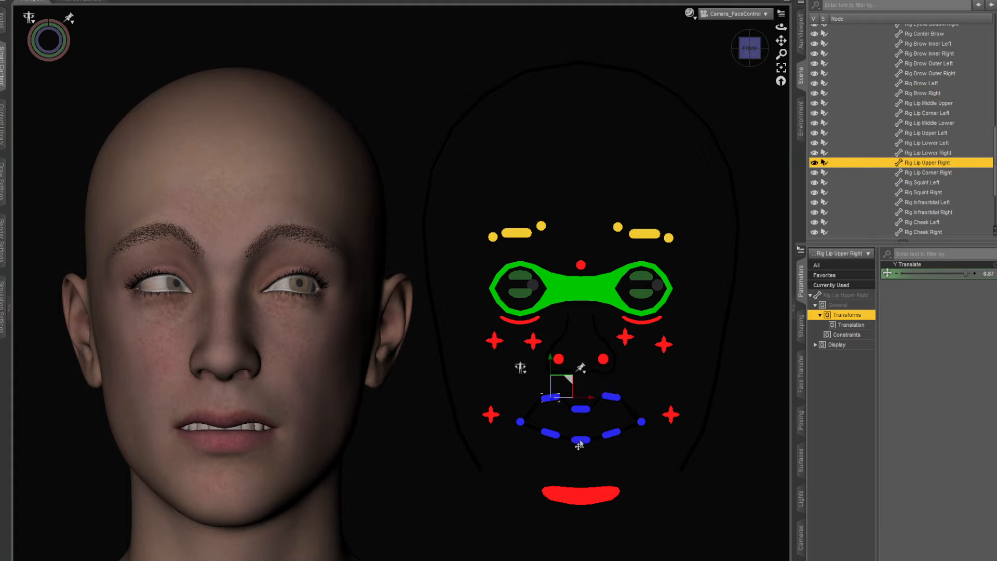
left_click(613, 436)
left_click_drag(628, 420, 636, 447)
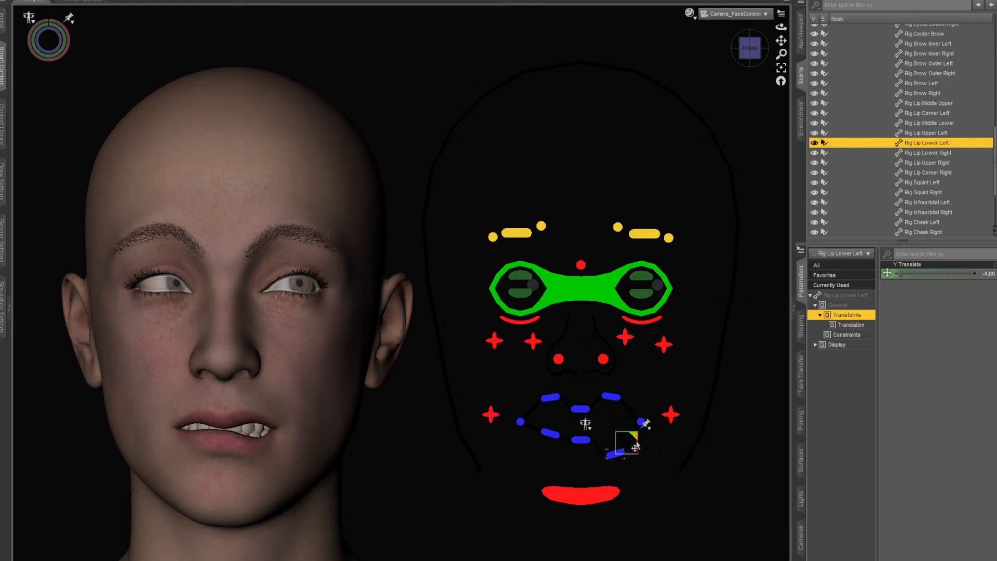
- Lower the right lower lip control and raise the right lip corner to about 0.68 in Y
left_click(550, 434)
left_click_drag(569, 421, 531, 394)
left_click(521, 422)
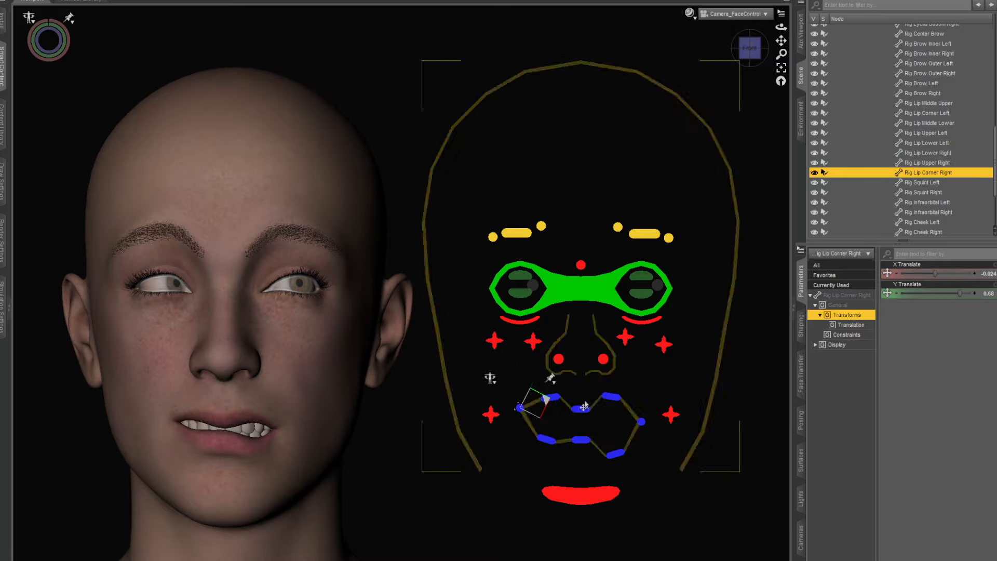
- Pull the left nostril control inward to -0.20 in X and move the right lower cheek control to about 1.43 in X and -0.75 in Y
left_click(603, 359)
mouse_move(623, 341)
left_mouse_down()
mouse_move(615, 336)
mouse_move(622, 348)
mouse_move(640, 343)
mouse_move(612, 355)
mouse_move(611, 344)
left_mouse_up()
left_click(491, 414)
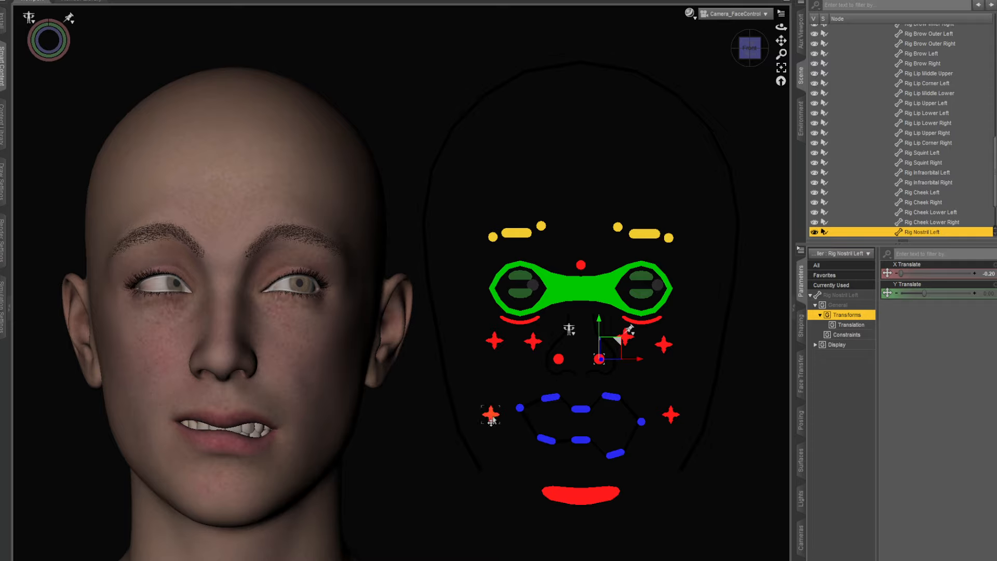
left_click_drag(509, 401, 539, 416)
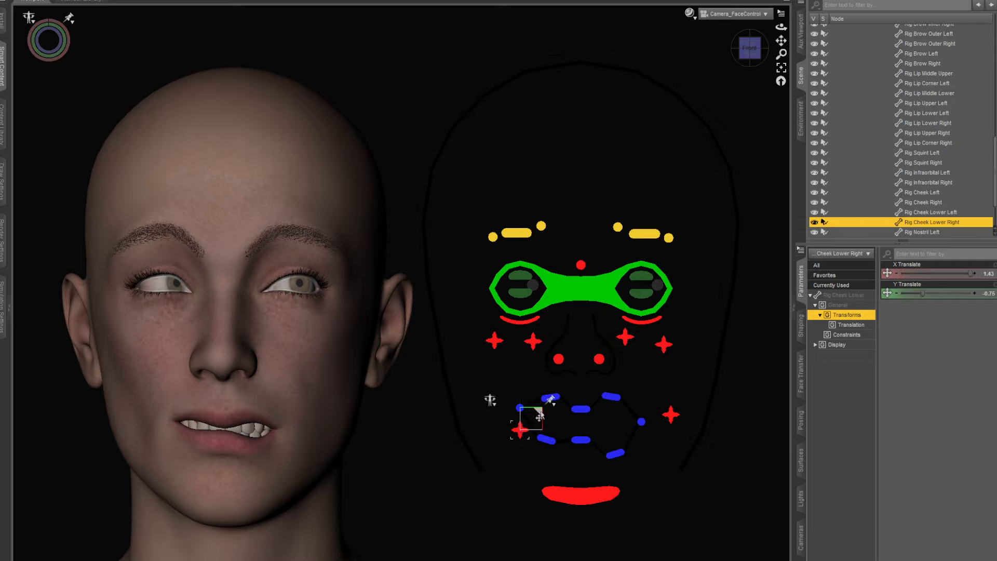
- Lower the chin control to about -0.29 in Y and raise the left squint control
left_click(612, 487)
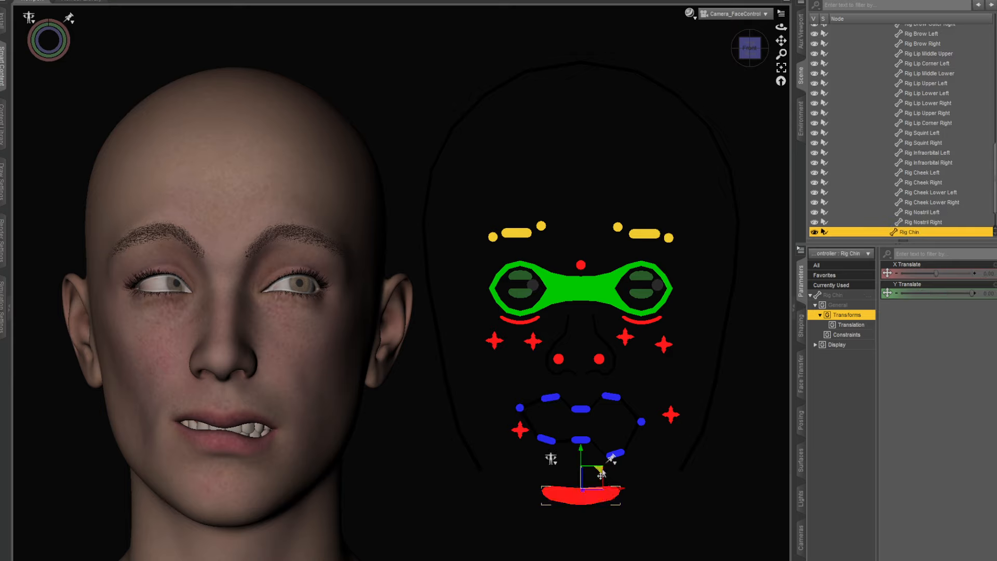
mouse_move(599, 476)
left_mouse_down()
mouse_move(599, 499)
mouse_move(599, 482)
left_mouse_up()
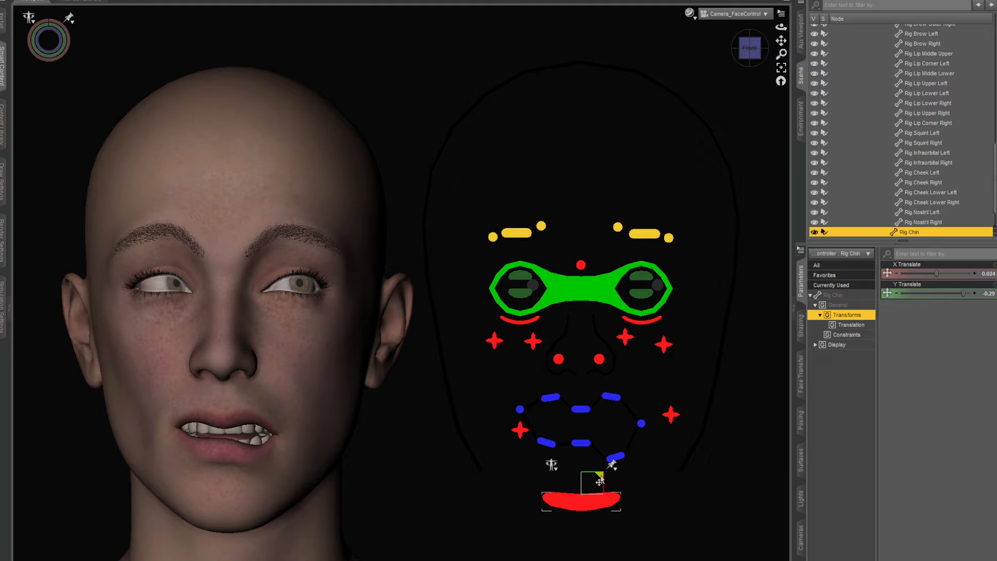
left_click(653, 324)
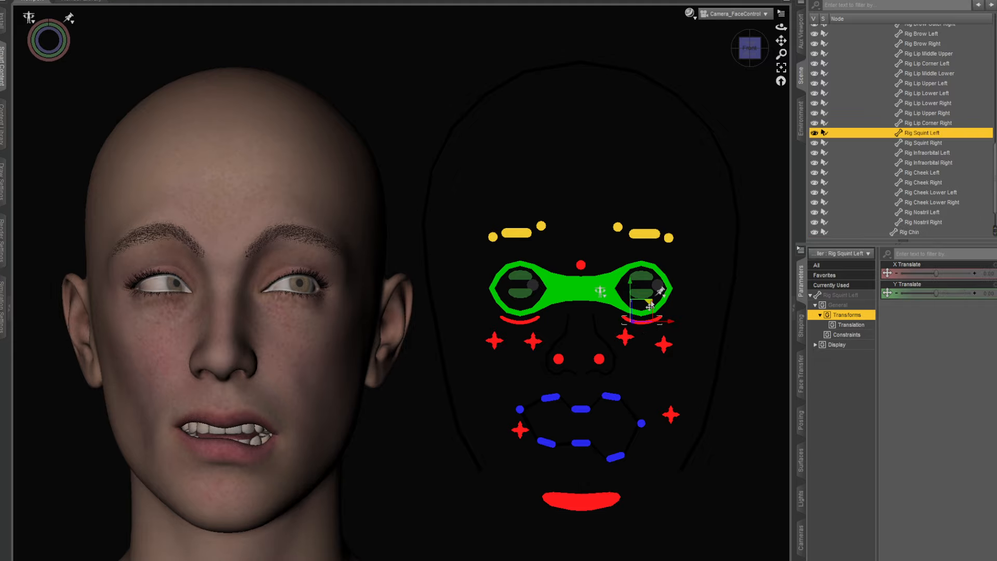
mouse_move(647, 307)
left_mouse_down()
mouse_move(646, 276)
mouse_move(660, 272)
mouse_move(649, 297)
left_mouse_up()
- Raise the center brow control and lower the whole left brow to about -0.60
left_click(580, 266)
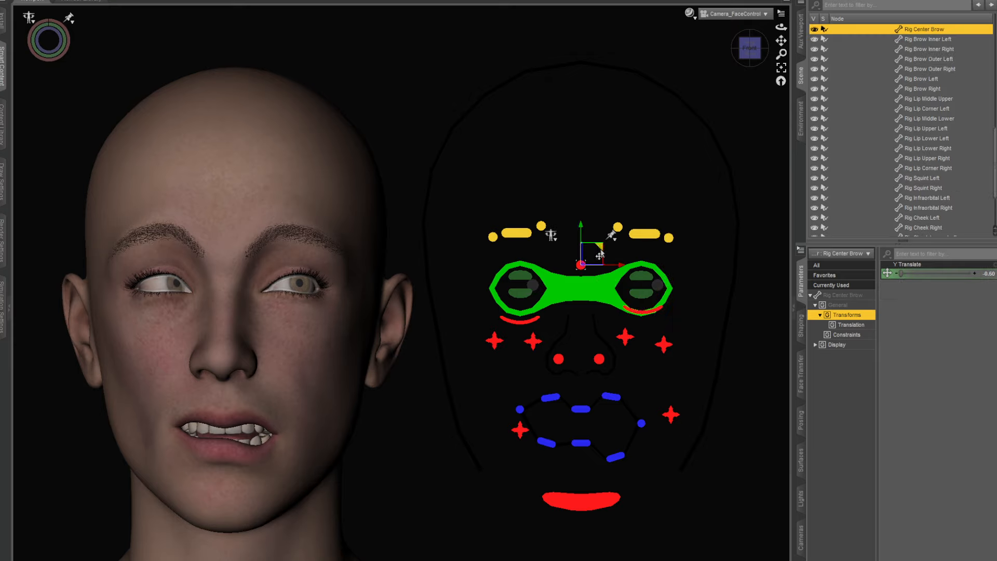
mouse_move(600, 250)
left_mouse_down()
mouse_move(597, 225)
mouse_move(595, 238)
left_mouse_up()
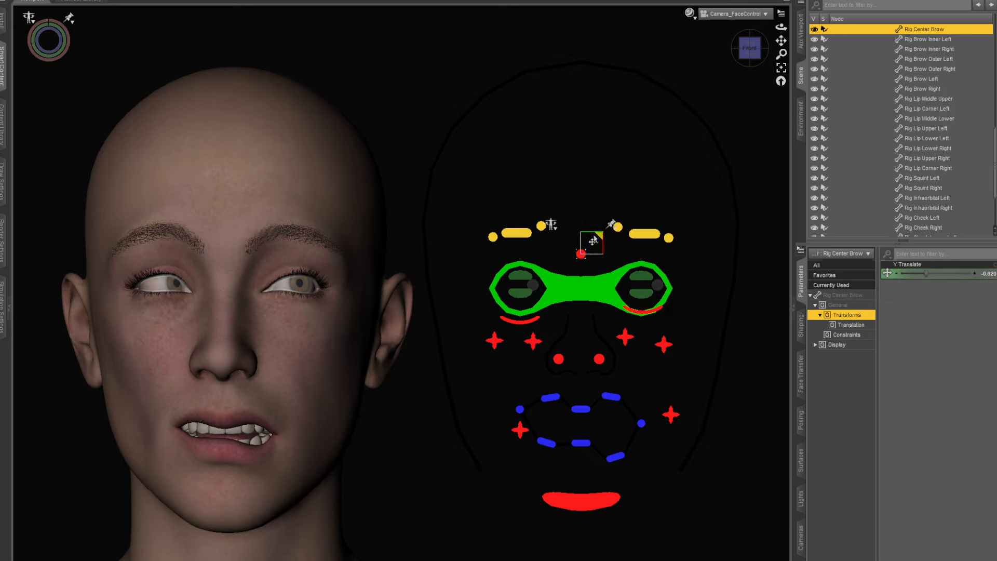
left_click(636, 239)
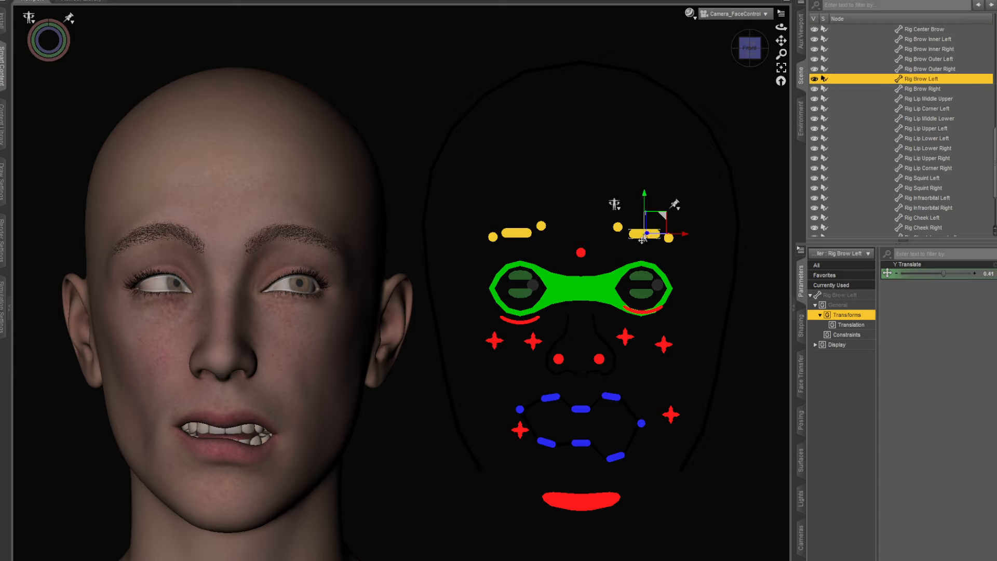
left_click_drag(663, 219, 655, 242)
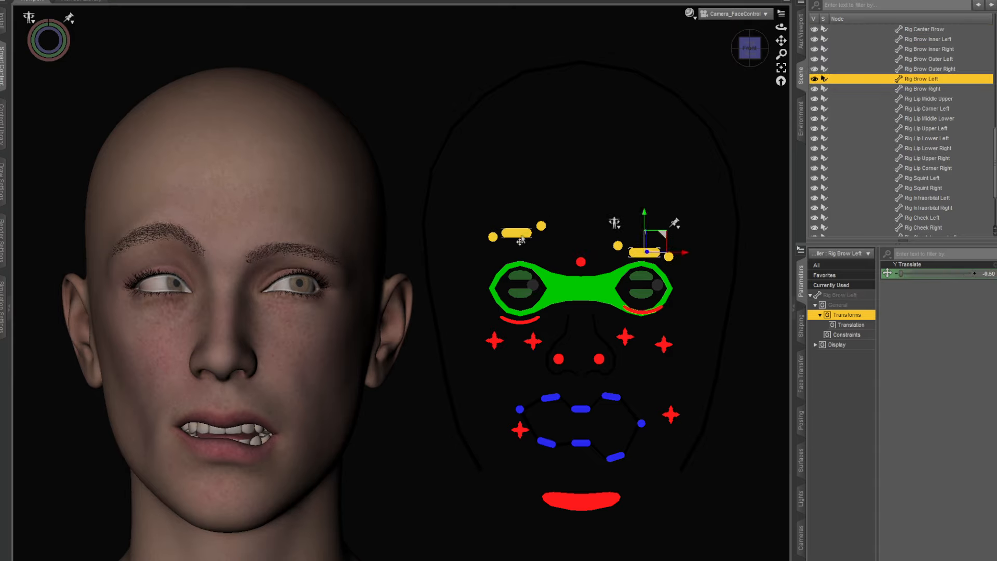
- Lower the inner right brow control and turn both eyes to about 0.40 side-side and 0.22 up-down
left_click(541, 226)
left_click_drag(560, 214, 558, 234)
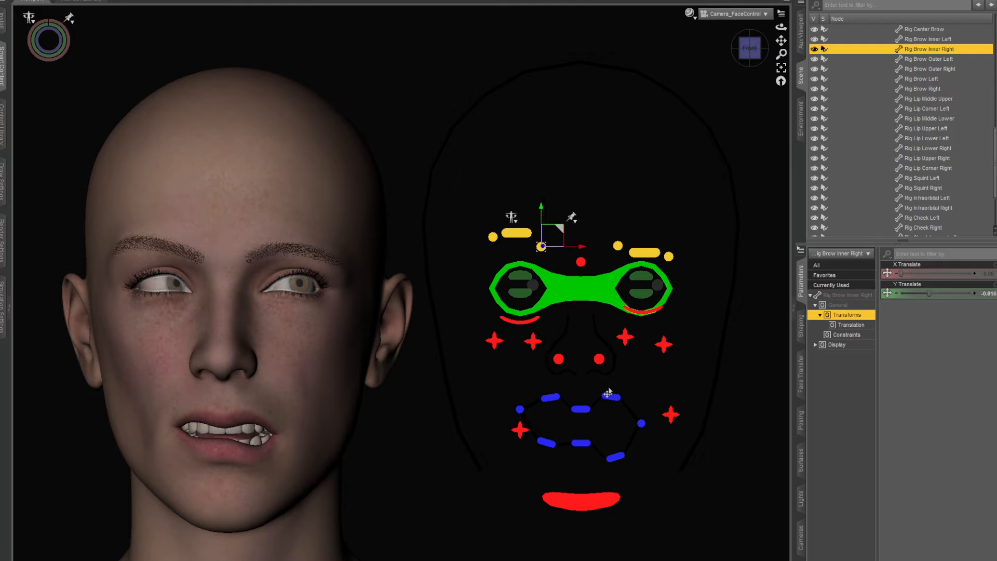
left_click(606, 311)
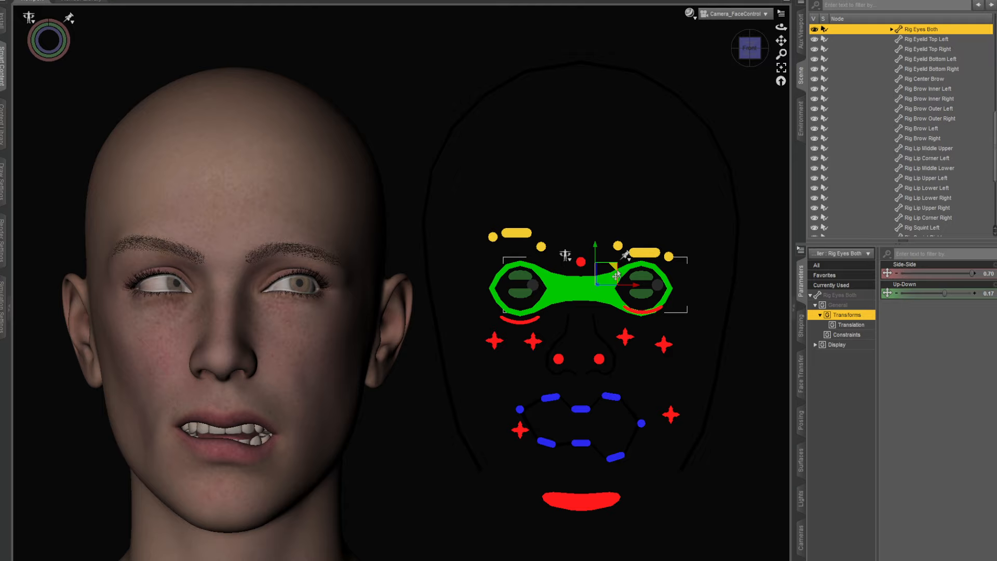
left_click_drag(613, 269, 608, 271)
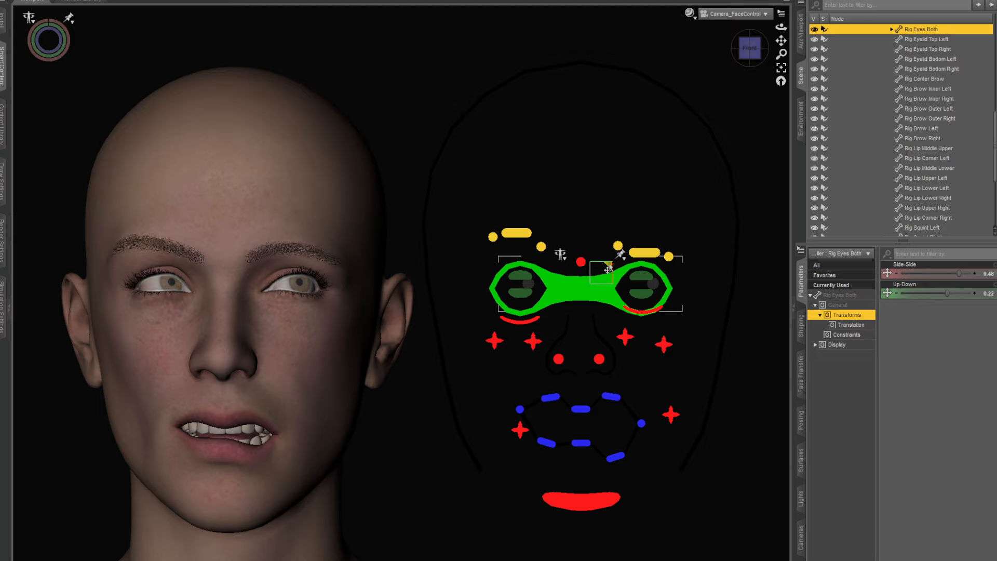
- Move the left infraorbital control to about -0.50 in X and 0.44 in Y, and raise the left cheek control
left_click(624, 340)
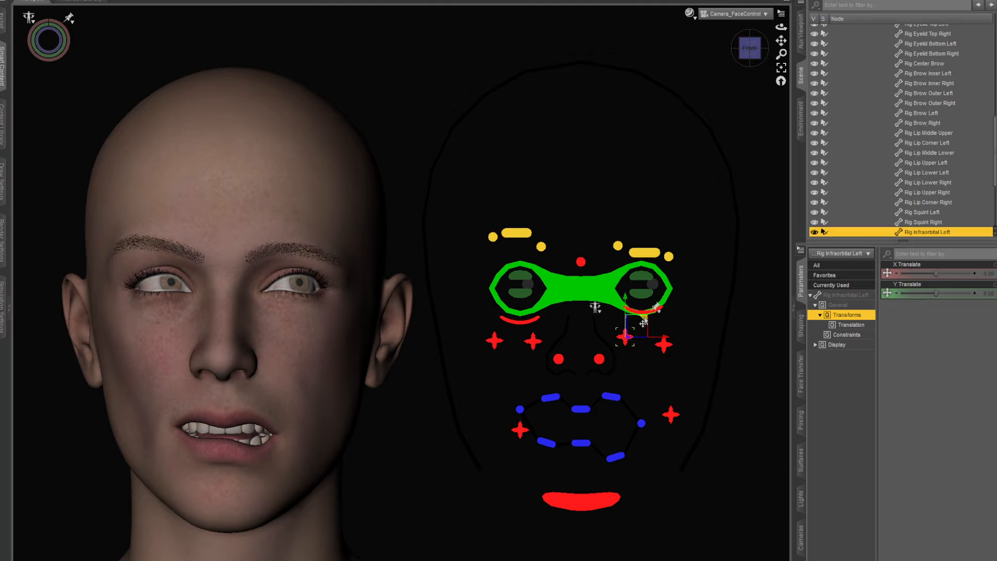
mouse_move(644, 323)
left_mouse_down()
mouse_move(644, 304)
mouse_move(634, 313)
left_mouse_up()
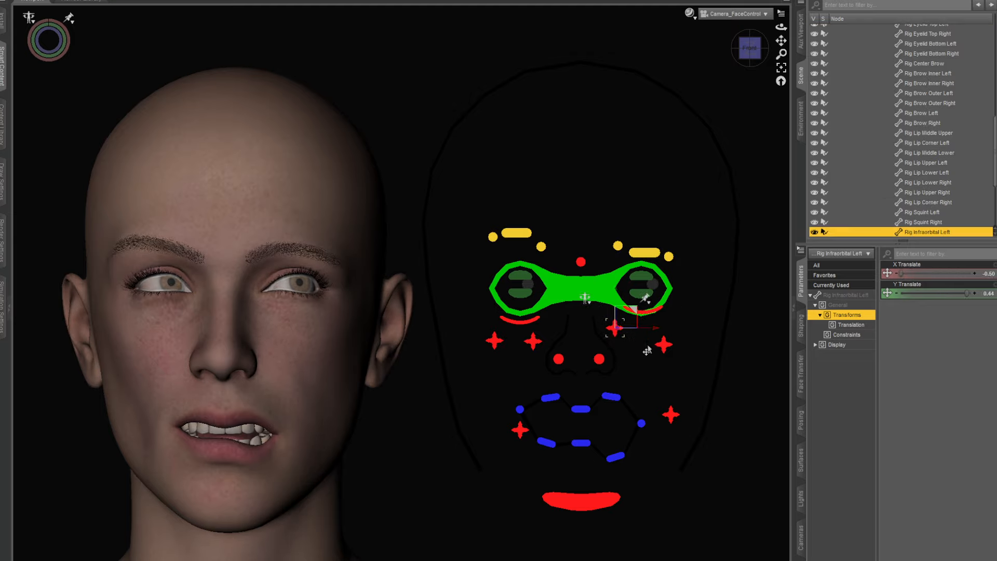
mouse_move(663, 345)
left_mouse_down()
mouse_move(657, 306)
mouse_move(663, 332)
left_mouse_up()
- Move the left lower cheek control to about -1.04 in X and 0.31 in Y, and the chin to about -0.27 in X and -0.15 in Y
left_click(670, 414)
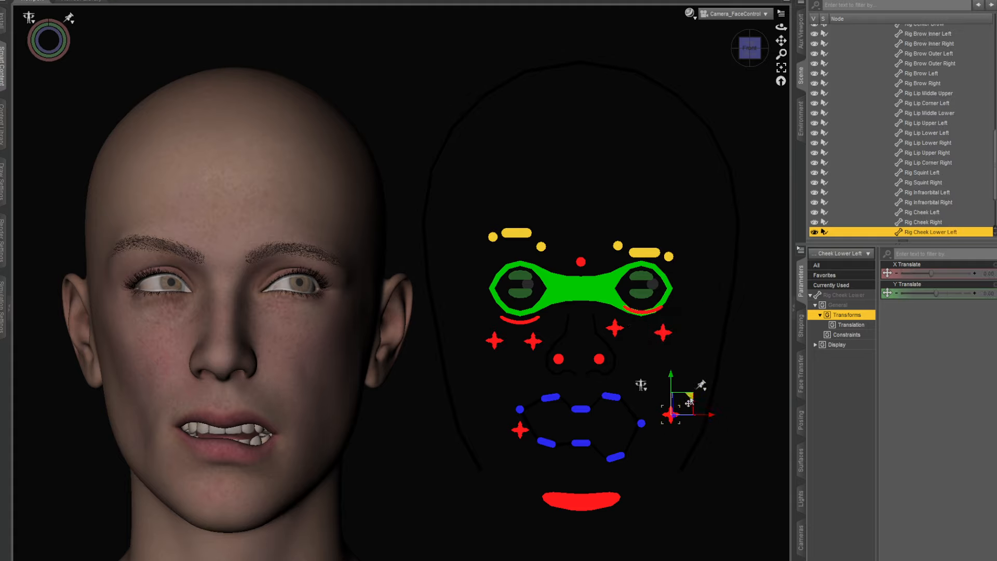
left_click_drag(690, 402, 668, 395)
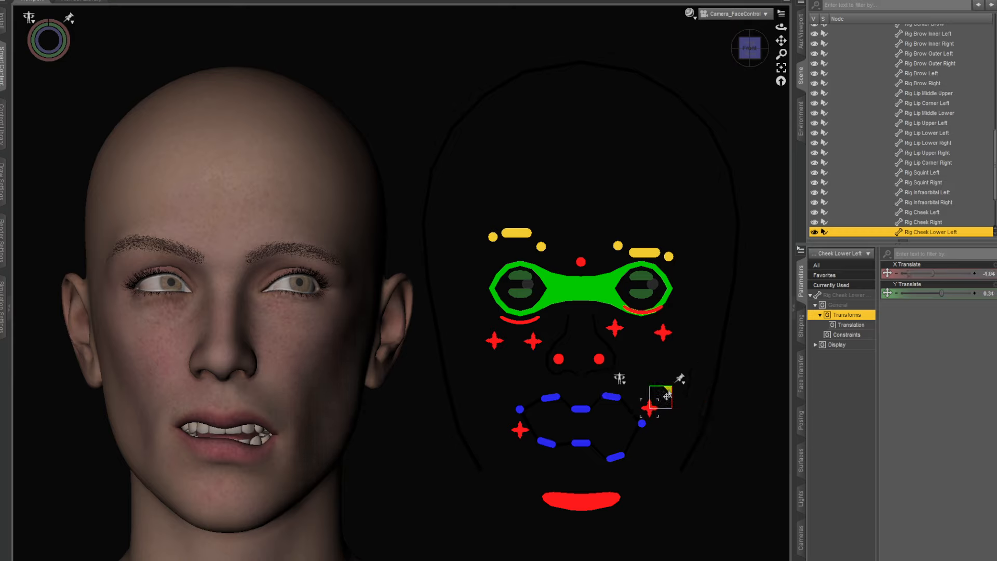
left_click(590, 500)
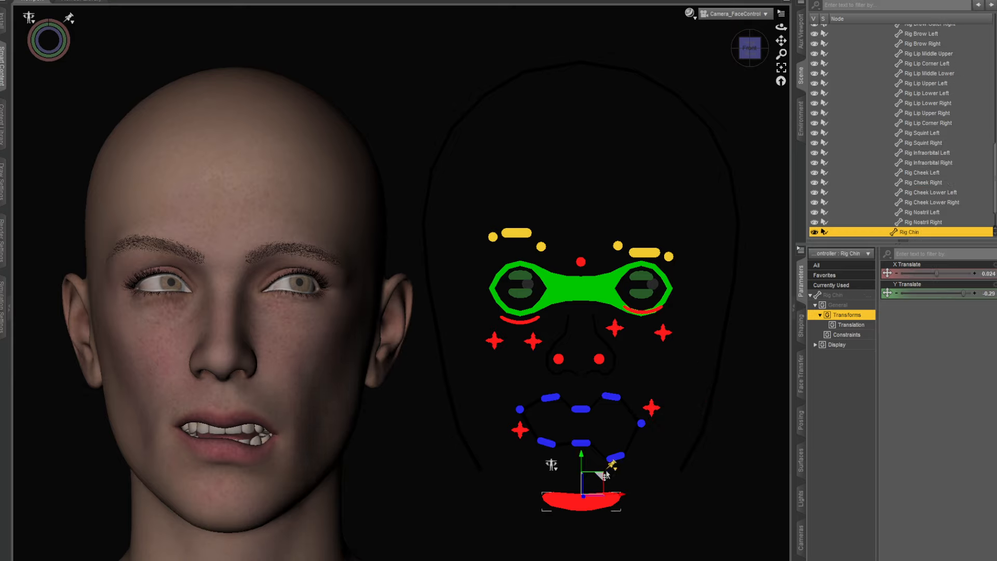
mouse_move(601, 481)
left_mouse_down()
mouse_move(592, 512)
mouse_move(598, 468)
mouse_move(596, 478)
mouse_move(579, 474)
mouse_move(602, 474)
mouse_move(593, 474)
left_mouse_up()
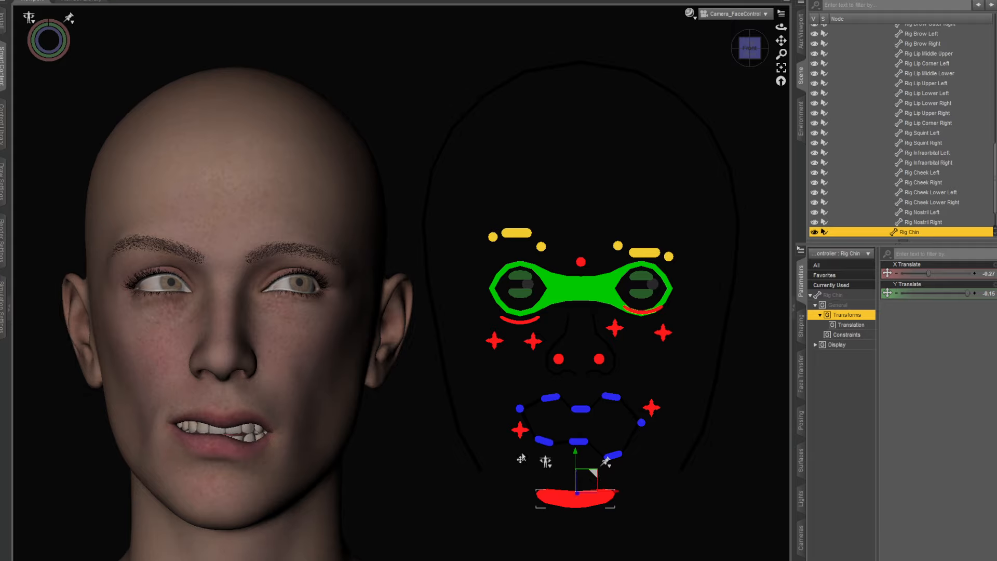
- Raise the right lower lip control to about -0.22 and move the right lip corner to about -0.15 in X and 1.00 in Y
left_click(544, 442)
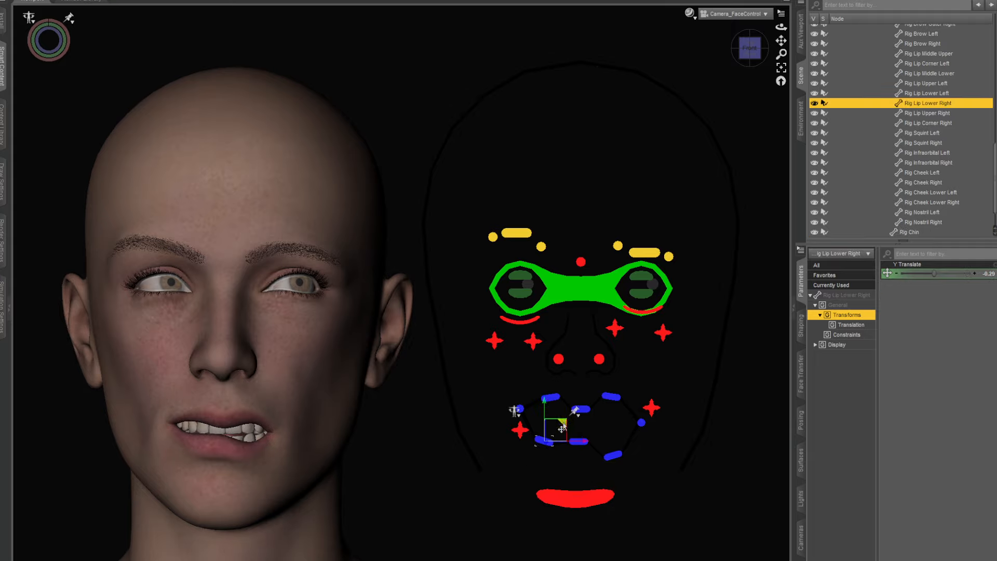
mouse_move(563, 427)
left_mouse_down()
mouse_move(550, 418)
mouse_move(563, 416)
mouse_move(564, 426)
left_mouse_up()
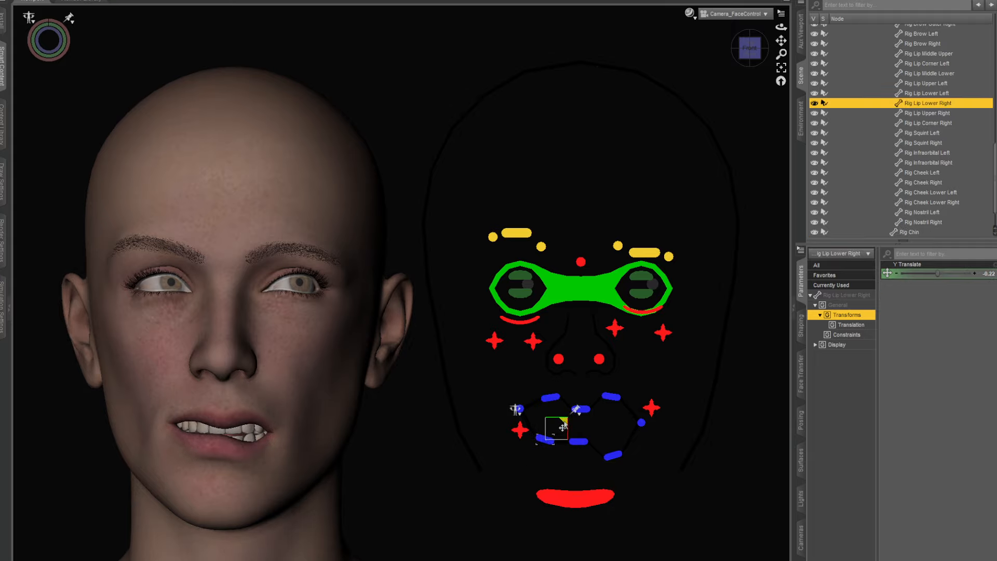
left_click(516, 409)
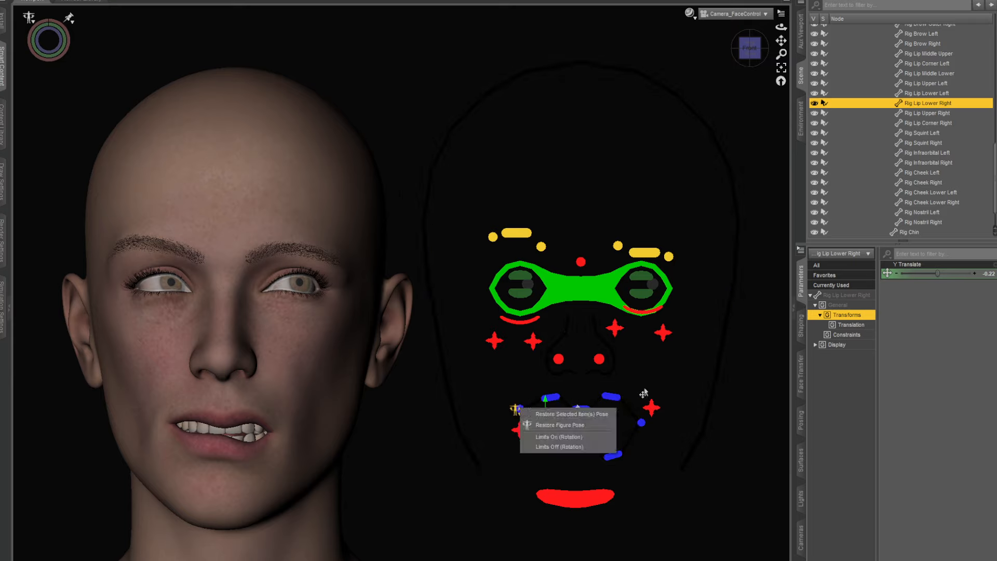
left_click(655, 419)
left_click(519, 409)
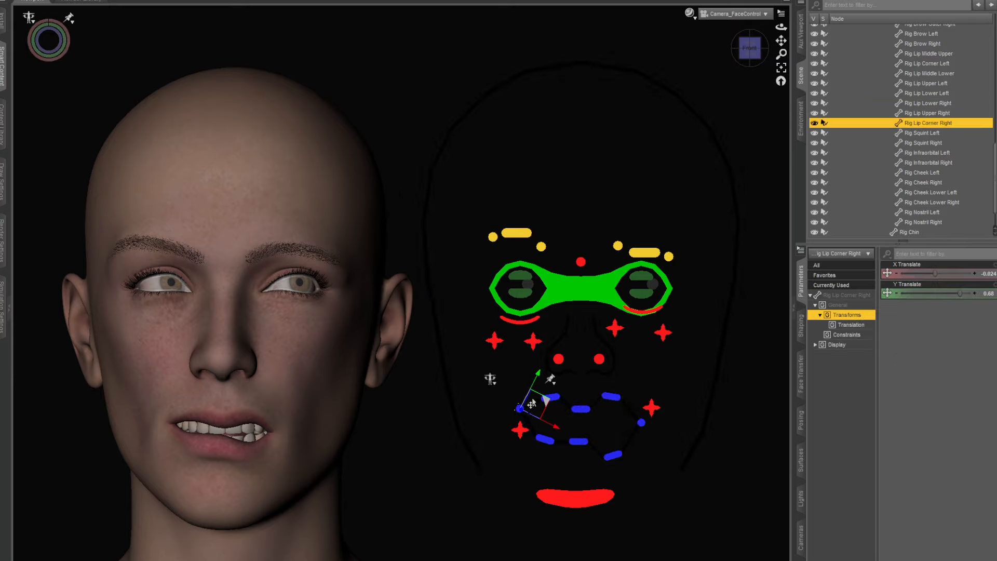
left_click_drag(546, 402, 543, 360)
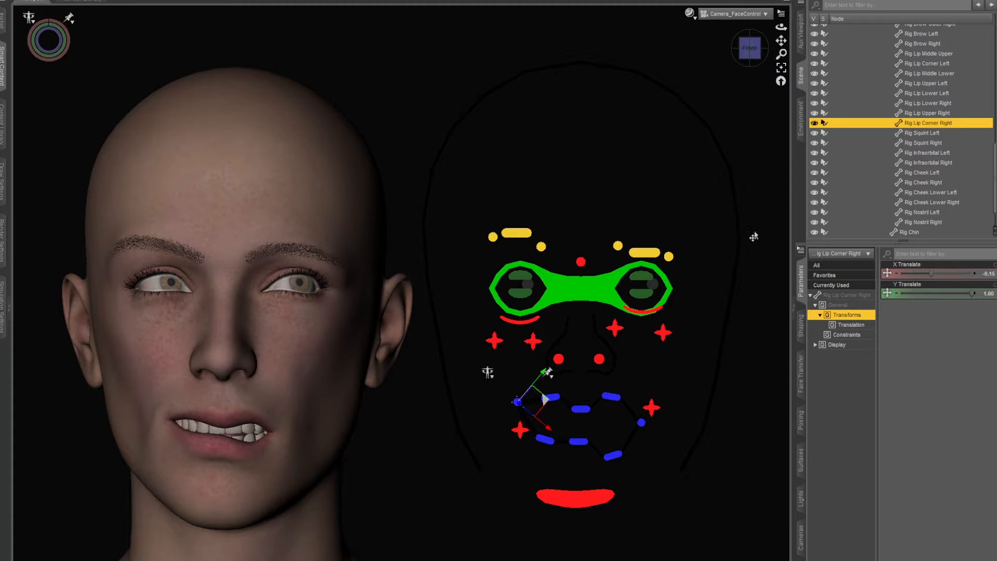
- Check the face from the side, and move the right lower cheek control to about 1.11 in X and -1.30 in Y
left_click_drag(748, 55, 781, 58)
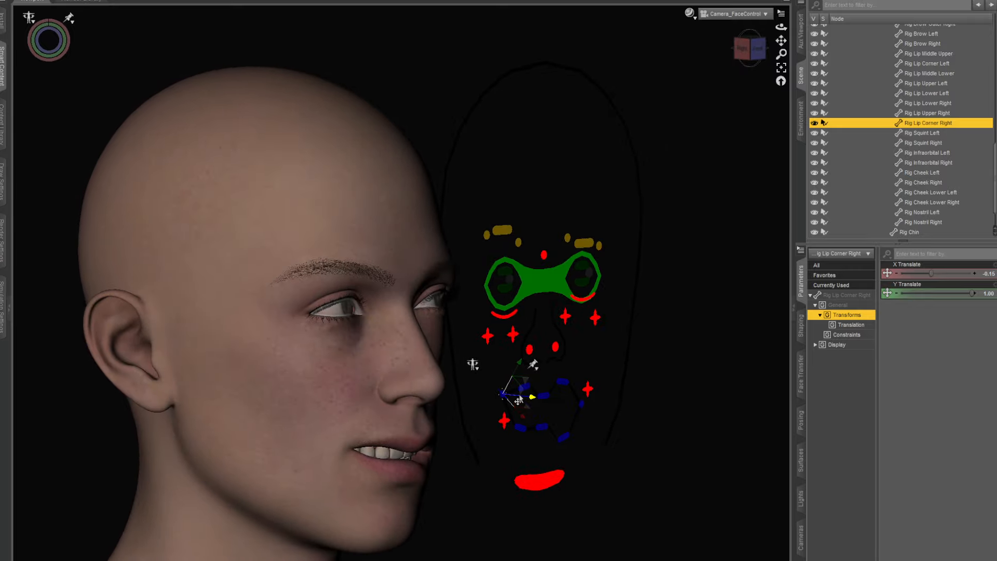
left_click(757, 49)
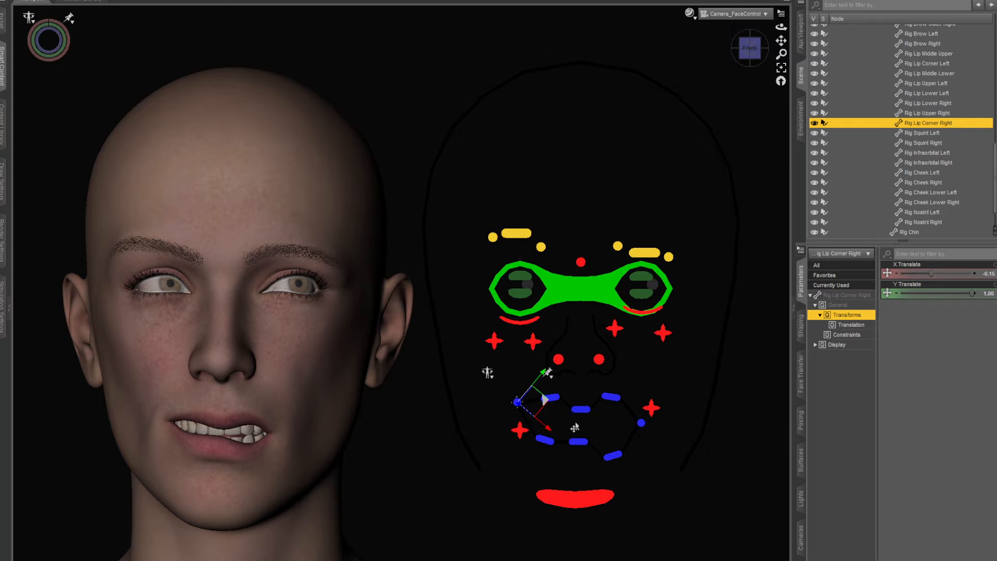
left_click(519, 431)
mouse_move(538, 415)
left_mouse_down()
mouse_move(535, 404)
mouse_move(518, 421)
mouse_move(539, 428)
mouse_move(530, 428)
left_mouse_up()
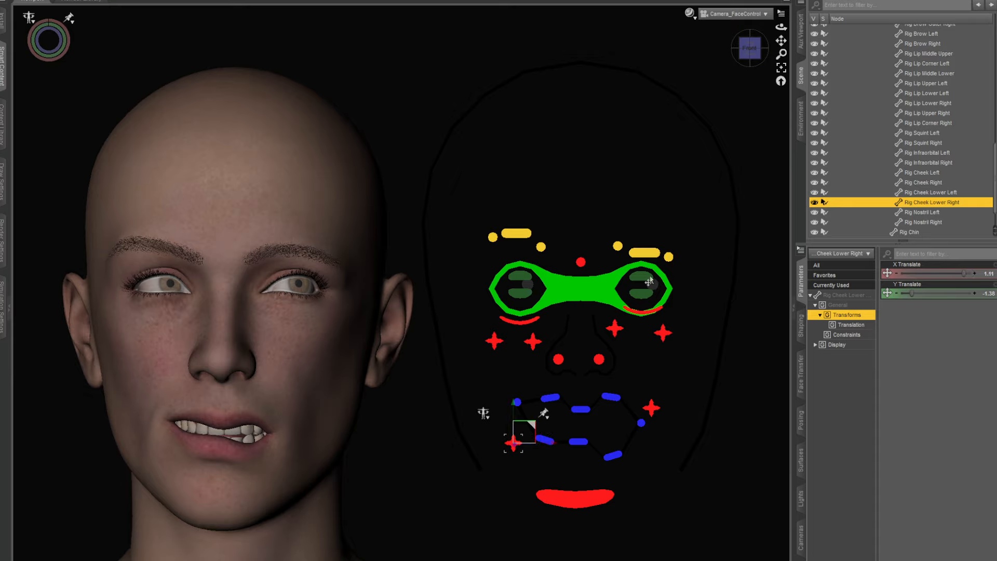
- Raise the whole left brow to about -0.065 and lift its outer control
left_click_drag(638, 255, 658, 234)
left_click(669, 234)
left_click(638, 231)
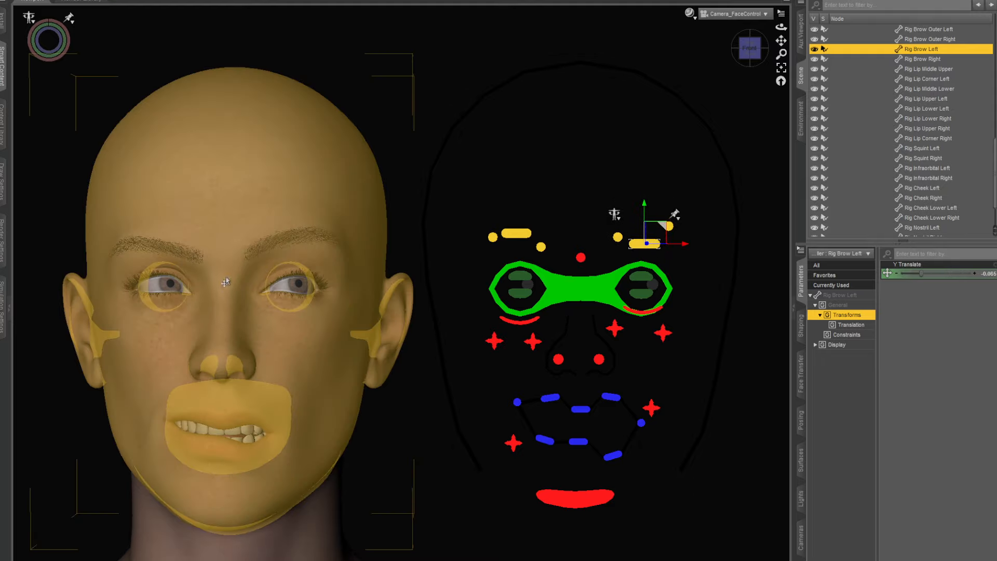
- Raise the right infraorbital control and move the right nostril control to about 0.17 in X and 0.22 in Y
left_click(615, 327)
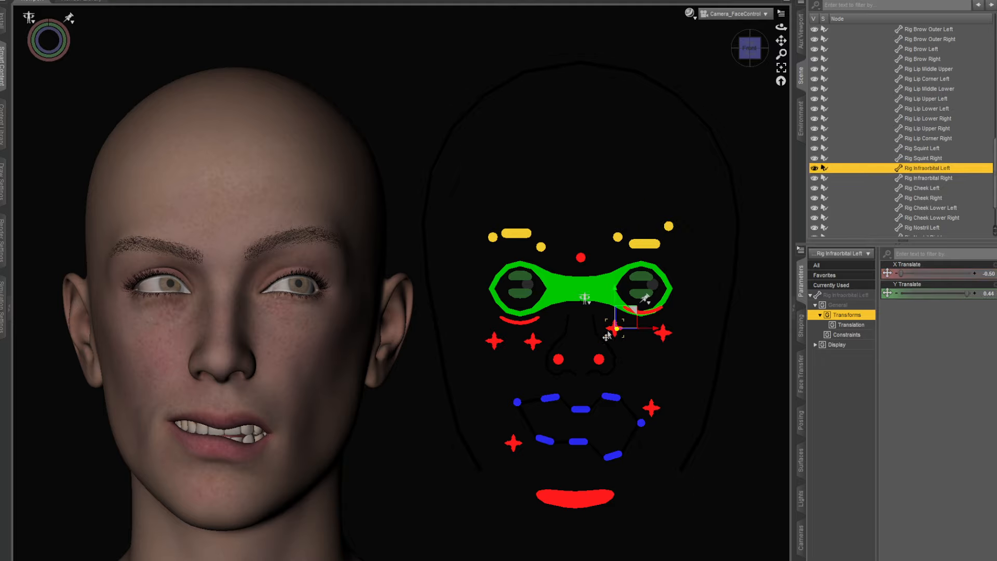
left_click(532, 344)
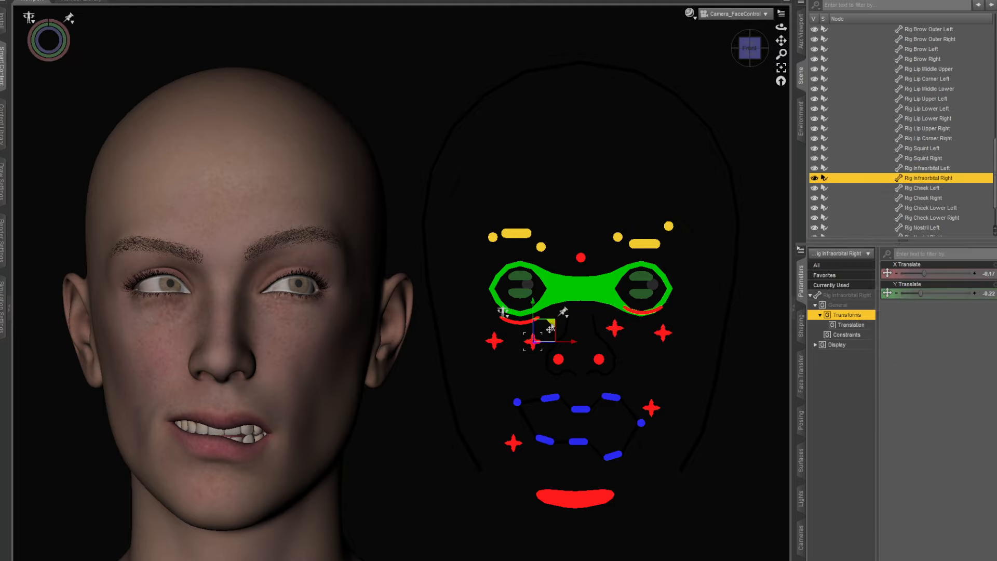
left_click_drag(550, 329, 582, 343)
left_click(558, 360)
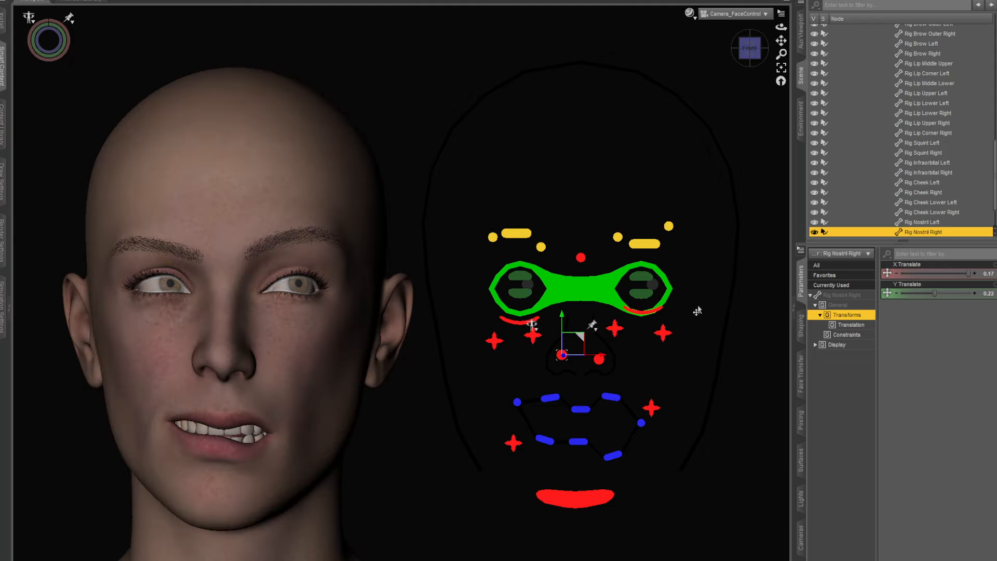
- Raise the right lower eyelid control to about 0.68 and the right squint control to 0.50 in Y
left_click(520, 292)
left_click_drag(540, 283, 535, 274)
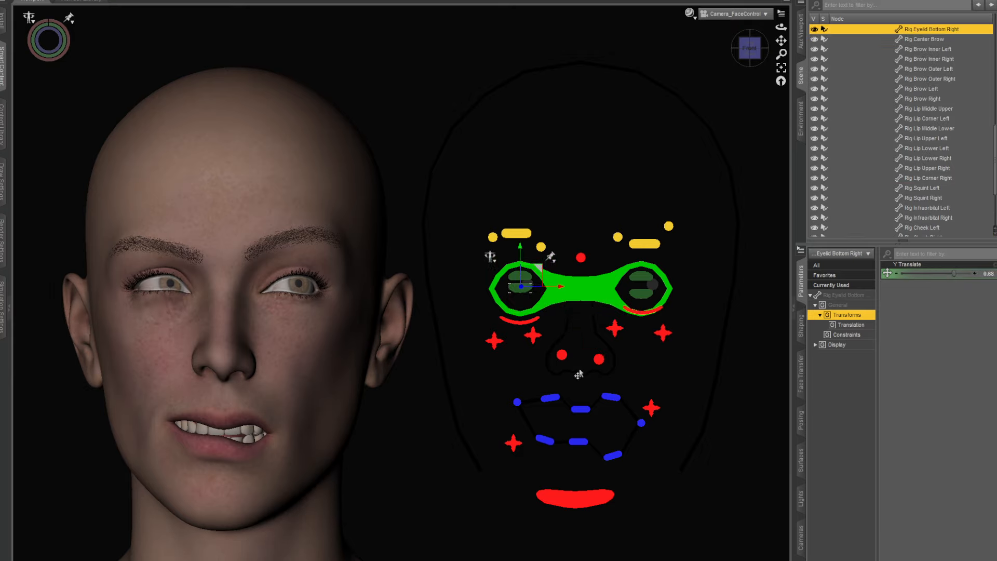
left_click(517, 327)
mouse_move(550, 307)
left_mouse_down()
mouse_move(554, 283)
mouse_move(527, 307)
mouse_move(540, 290)
mouse_move(550, 300)
left_mouse_up()
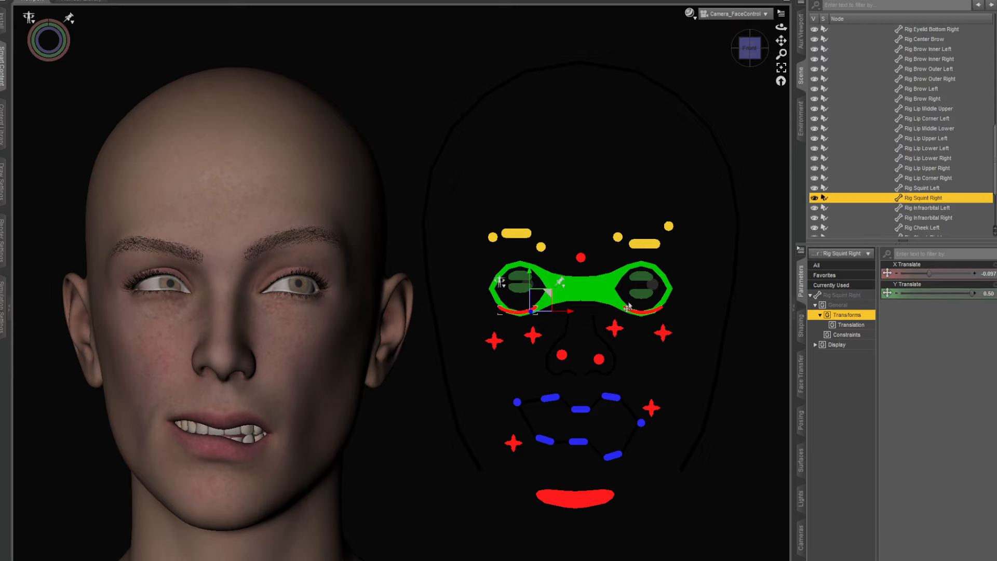
- Adjust the gaze to about 0.41 side-side and 0.27 up-down, and move the left nostril control to about -0.15 in X and 0.15 in Y
left_click(587, 299)
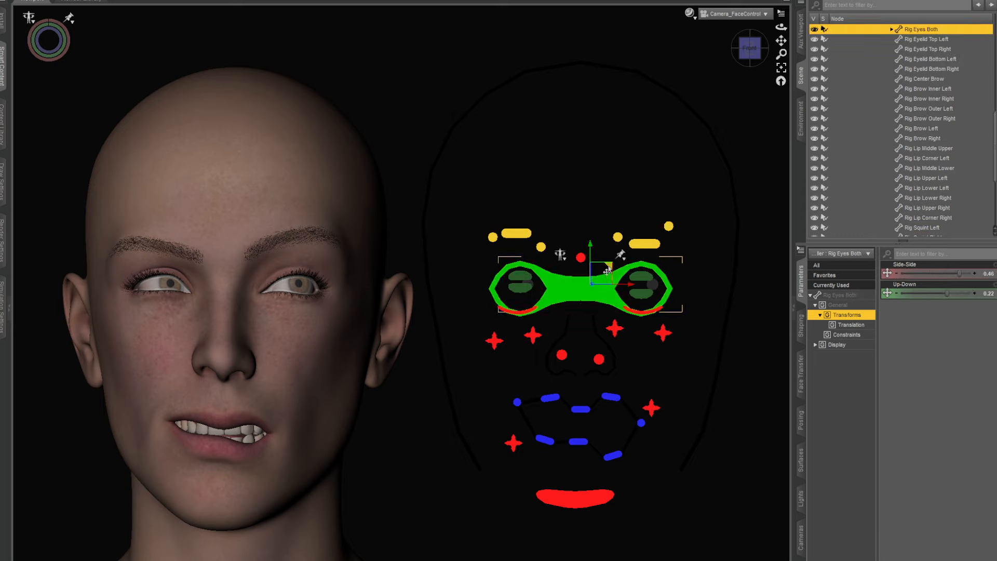
left_click_drag(608, 266, 606, 269)
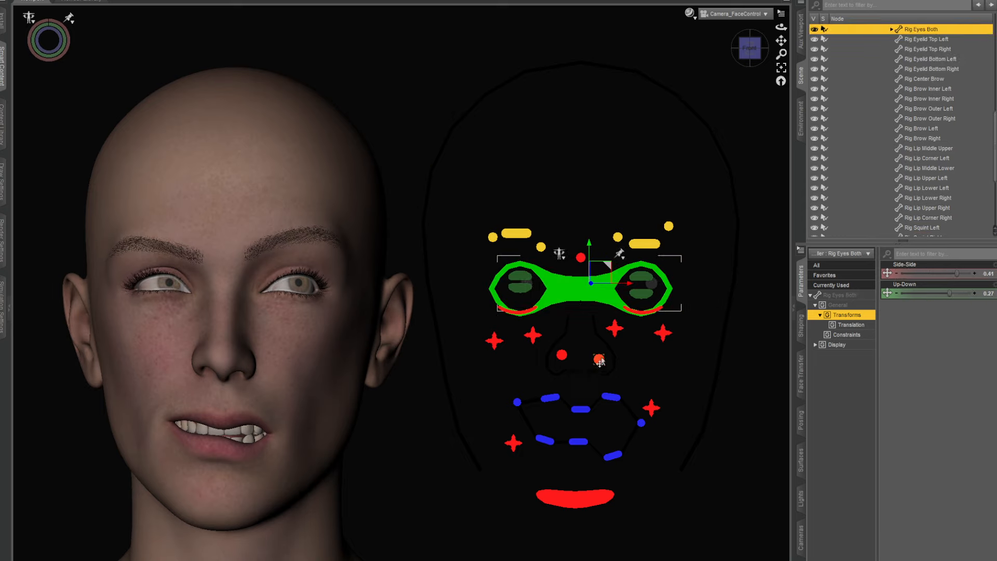
left_click(599, 358)
left_click_drag(618, 346, 618, 345)
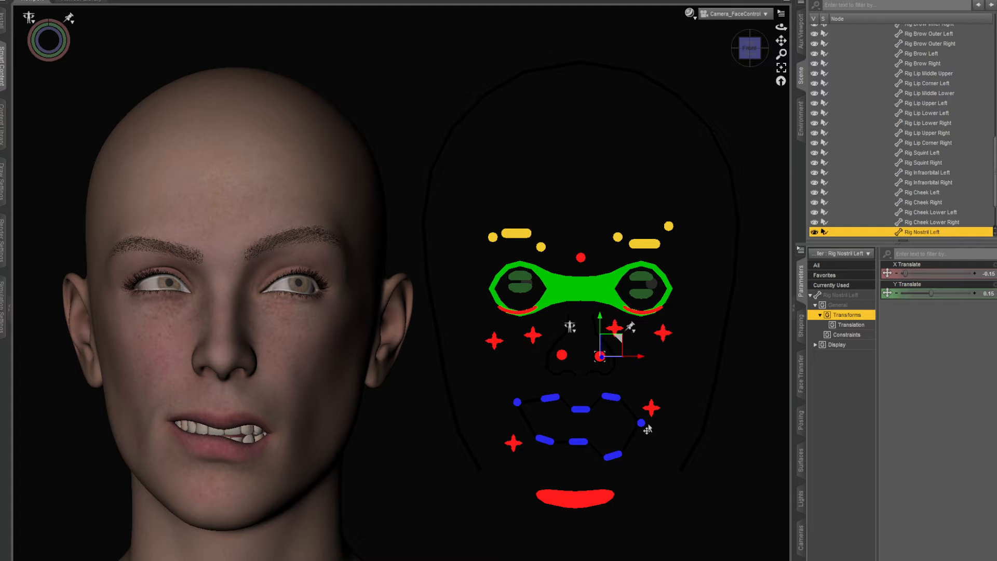
- Move the left lower cheek control down and slightly inward, and raise the left lower lip control to about -0.02
left_click(650, 409)
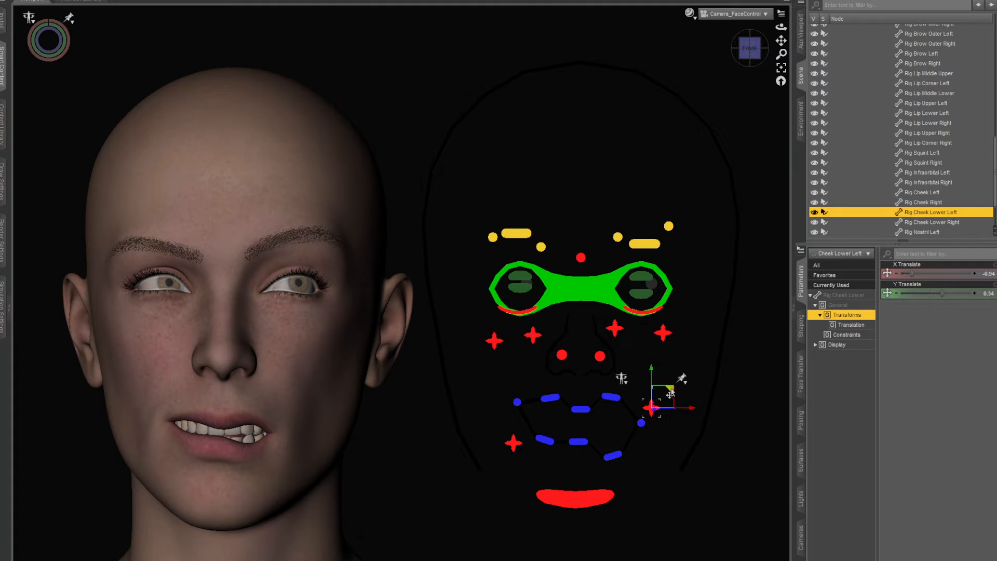
mouse_move(671, 394)
left_mouse_down()
mouse_move(664, 442)
mouse_move(666, 413)
left_mouse_up()
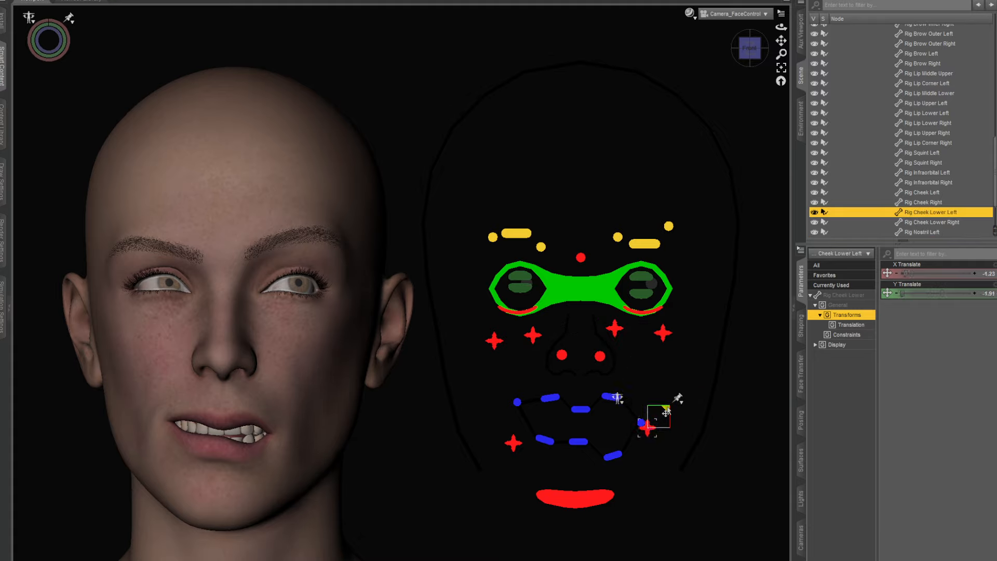
left_click(614, 456)
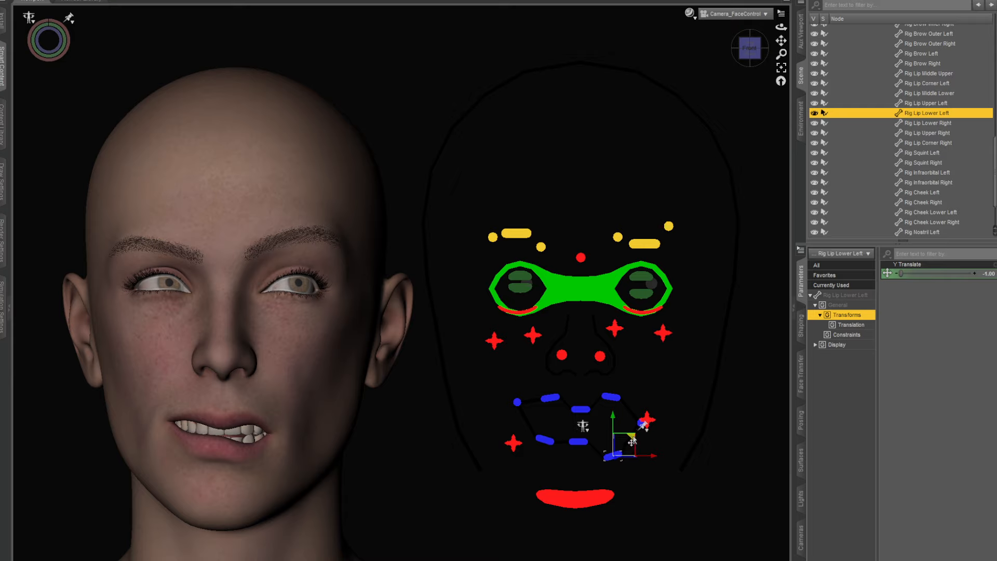
left_click_drag(633, 442, 642, 422)
left_click(575, 444)
left_click(616, 427)
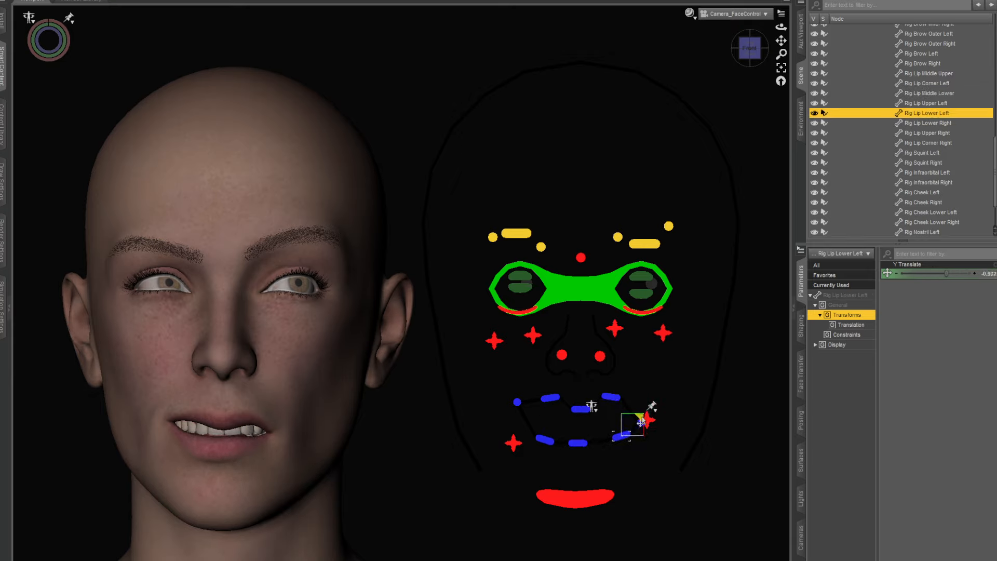
- Raise the middle upper lip control to about 0.68, the middle lower to 0.50 and the right lower to about 0.29
left_click(580, 409)
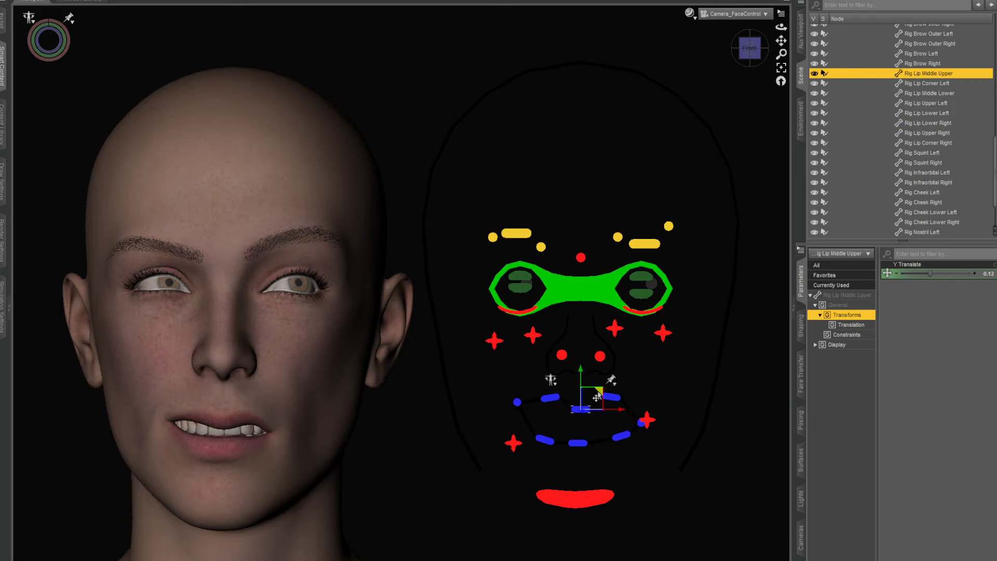
left_click_drag(597, 398, 599, 386)
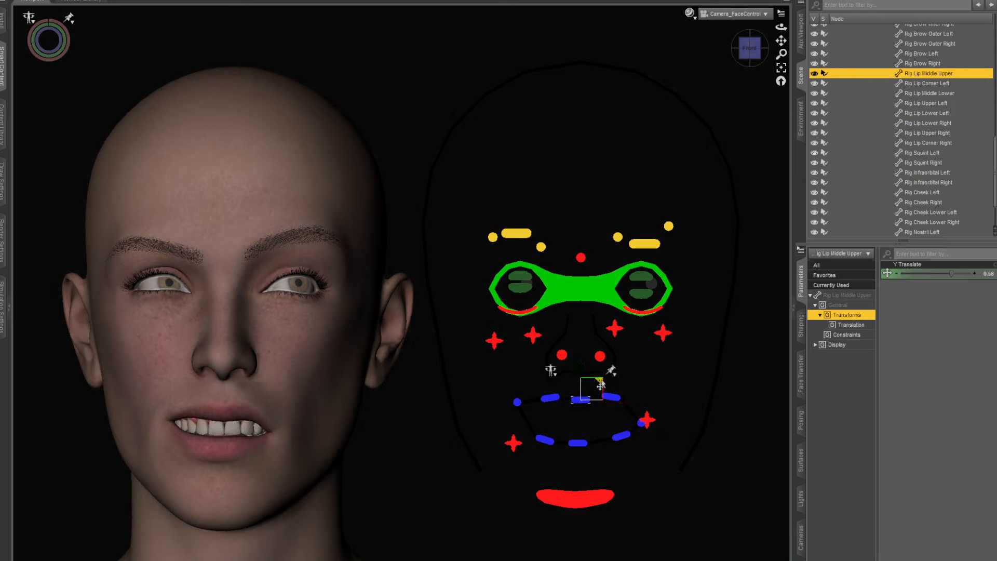
left_click(580, 444)
left_click_drag(596, 427, 598, 411)
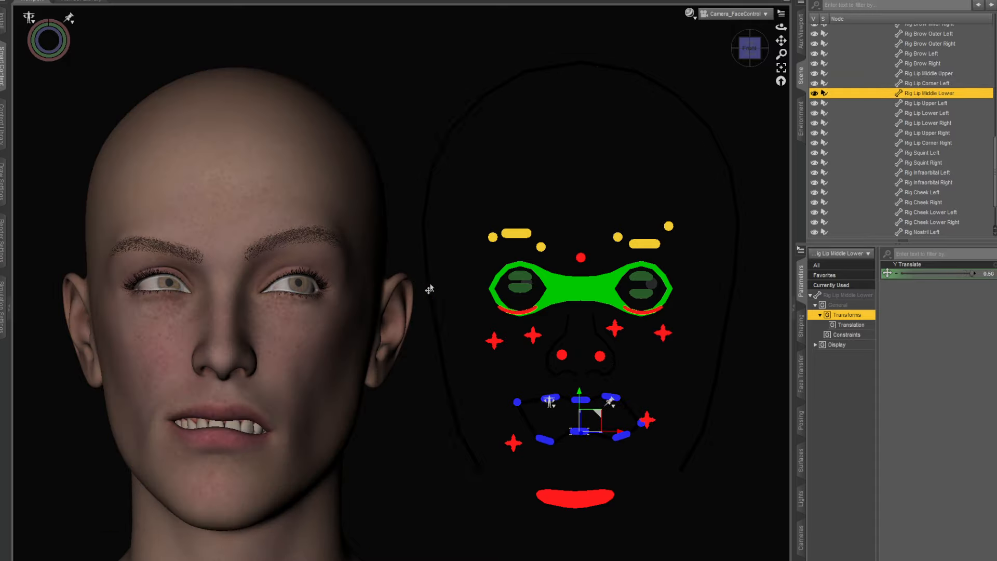
left_click(543, 446)
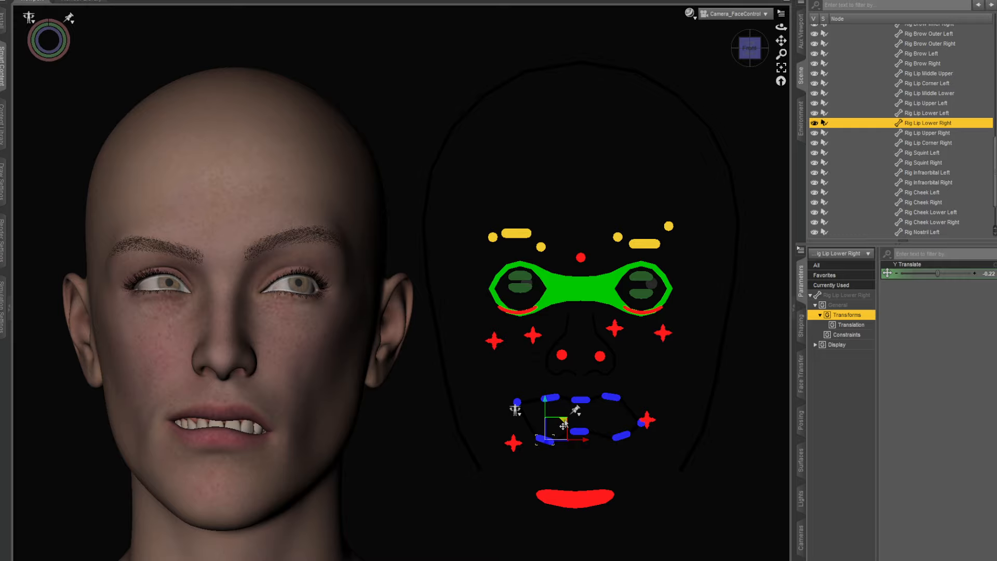
mouse_move(564, 426)
left_mouse_down()
mouse_move(563, 406)
mouse_move(564, 416)
left_mouse_up()
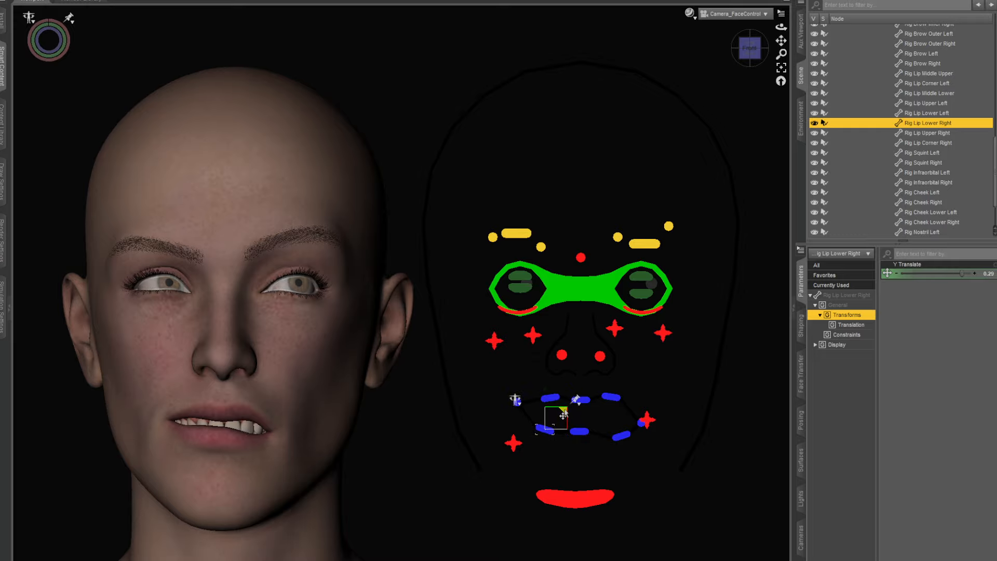
- Review the whole face, and check the utility scripts and reset pose supplied with Face Control for Genesis 9
scroll(622, 313, "down", 4)
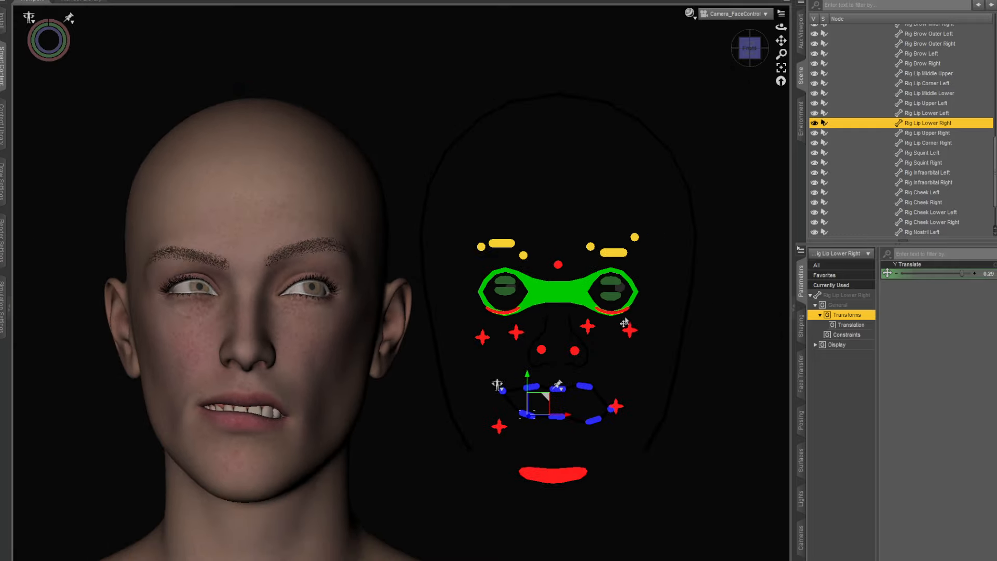
scroll(618, 313, "up", 2)
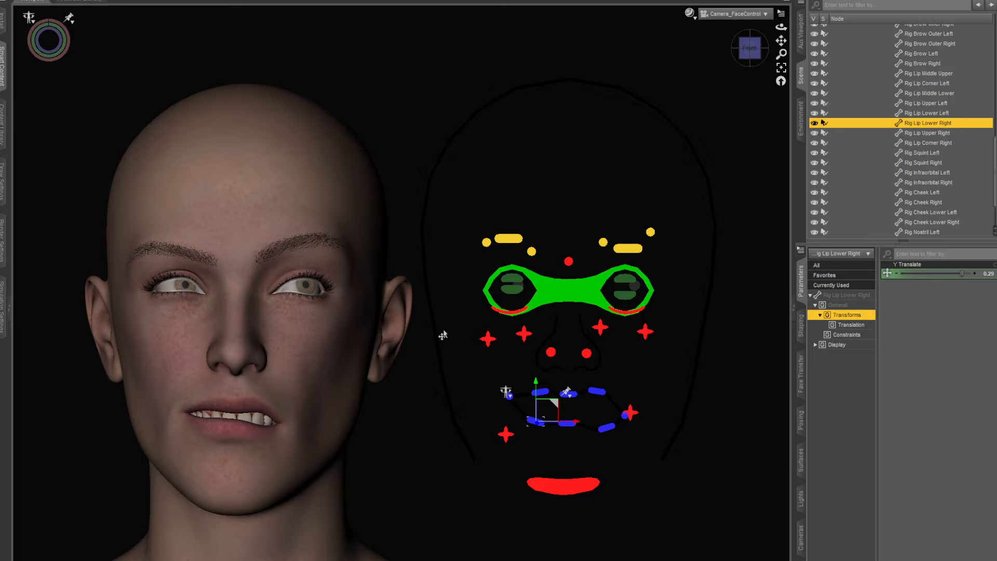
left_click(11, 313)
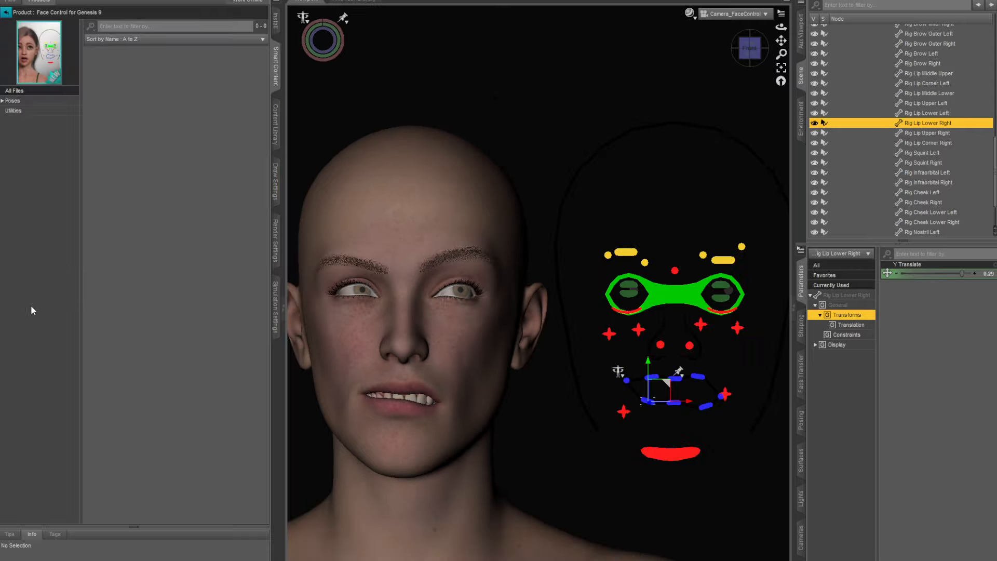
left_click(29, 112)
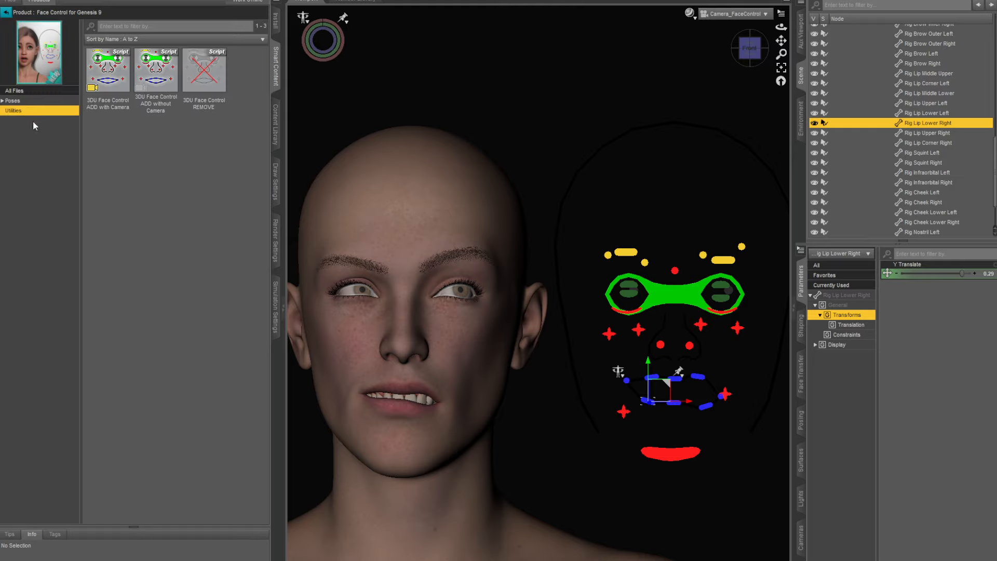
left_click(25, 102)
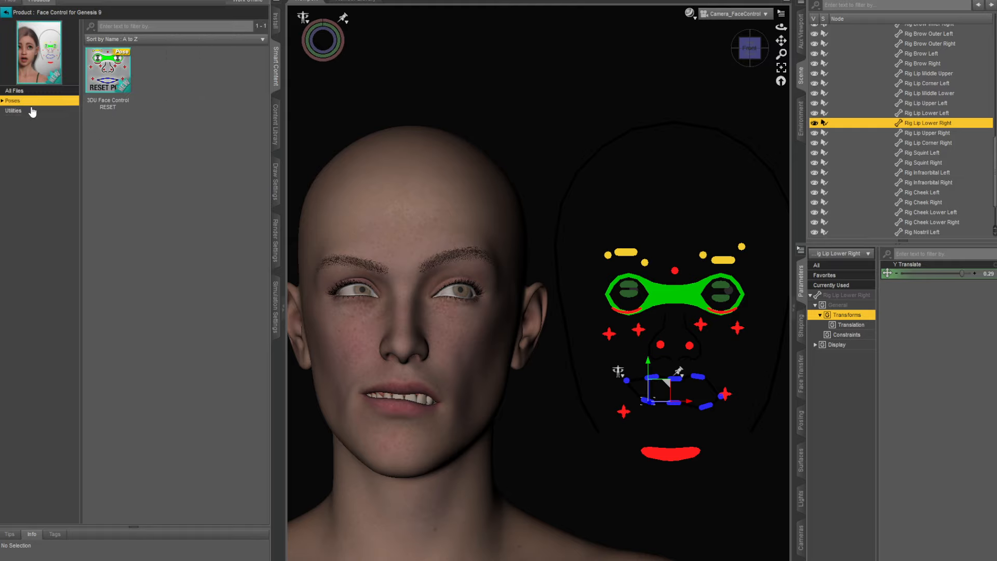
left_click(284, 326)
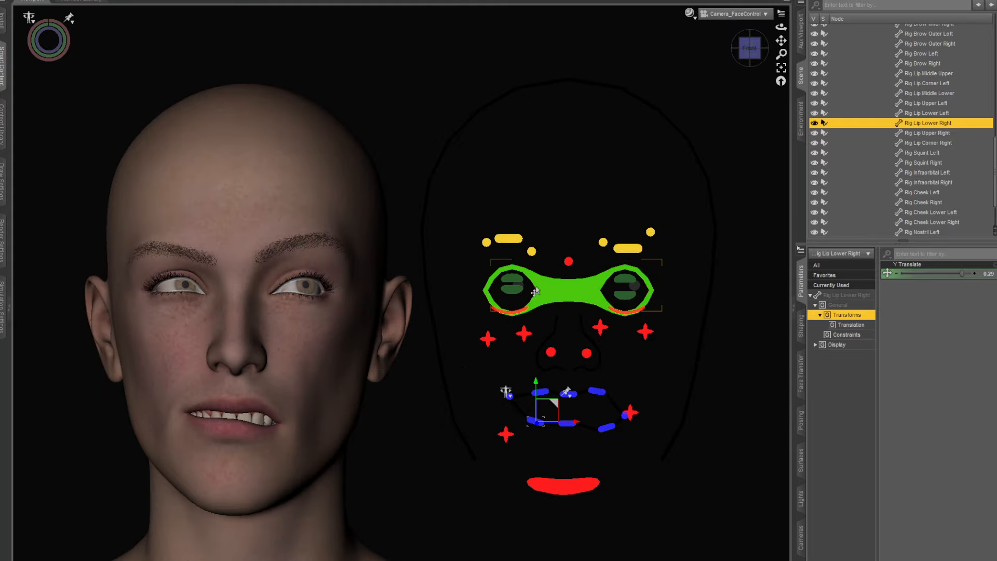
- Lower both bottom eyelid controls, the left to about -0.30, and centre the gaze sideways with up-down at about 0.24
left_click(510, 294)
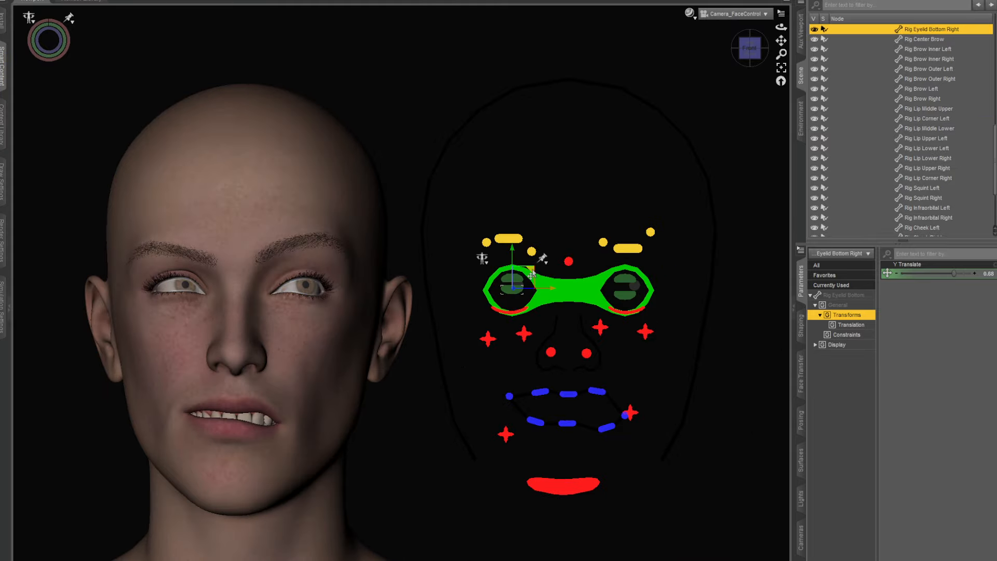
left_click_drag(530, 274, 535, 290)
left_click(627, 294)
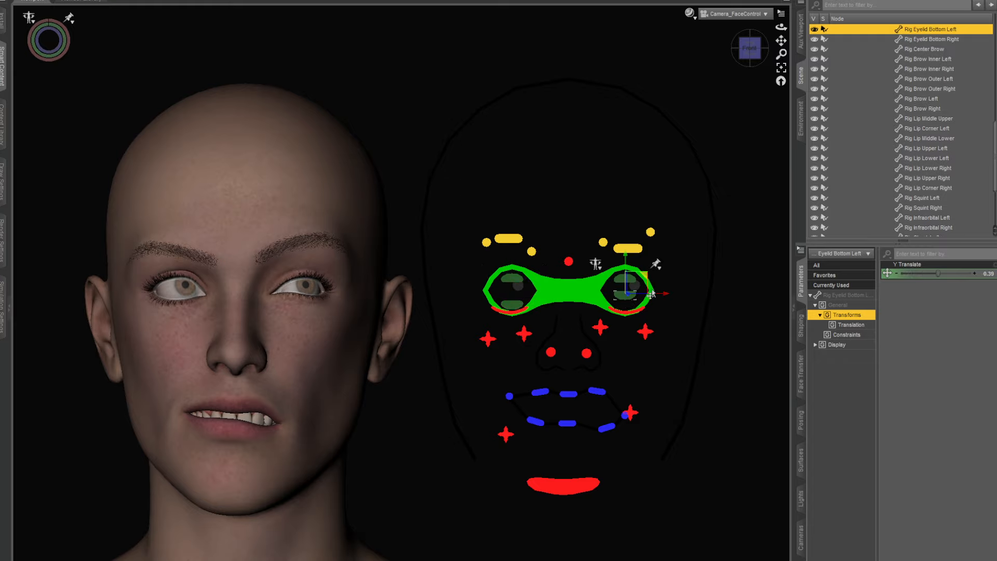
left_click_drag(644, 280, 642, 306)
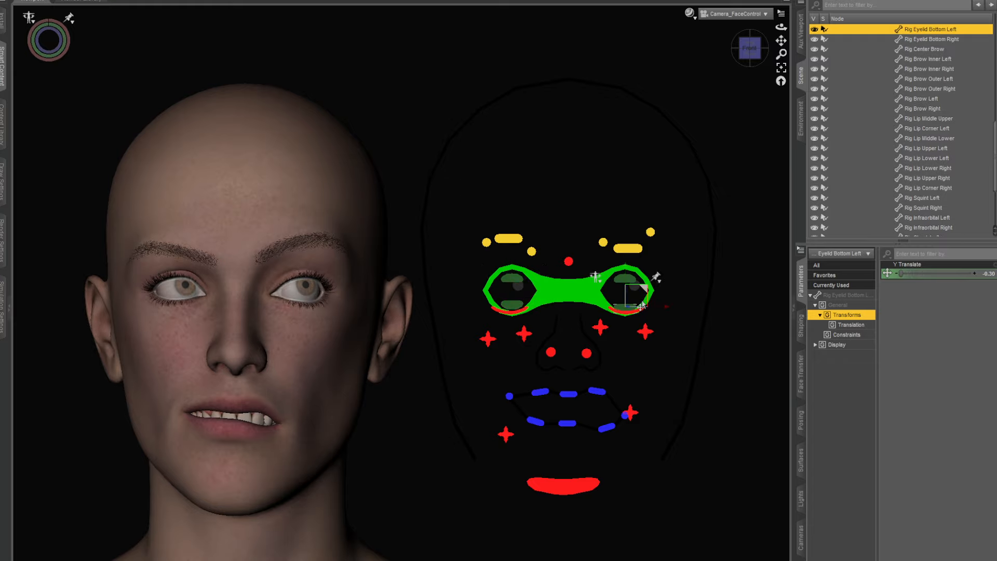
left_click(582, 291)
left_click_drag(596, 269, 587, 272)
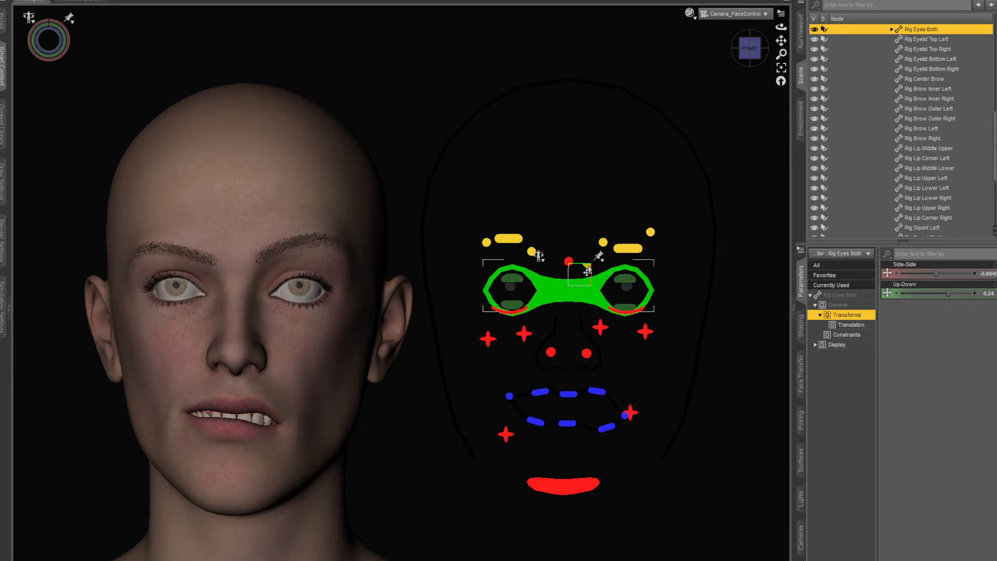
- Lower the right upper eyelid control to about -0.16 and the left upper eyelid control to about -0.21
left_click(511, 279)
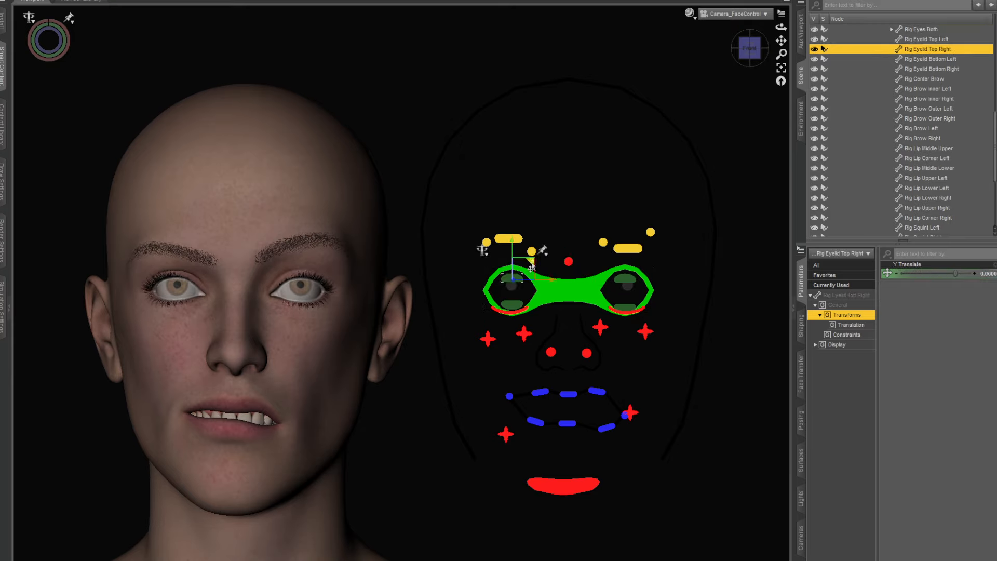
mouse_move(532, 268)
left_mouse_down()
mouse_move(530, 283)
mouse_move(530, 267)
left_mouse_up()
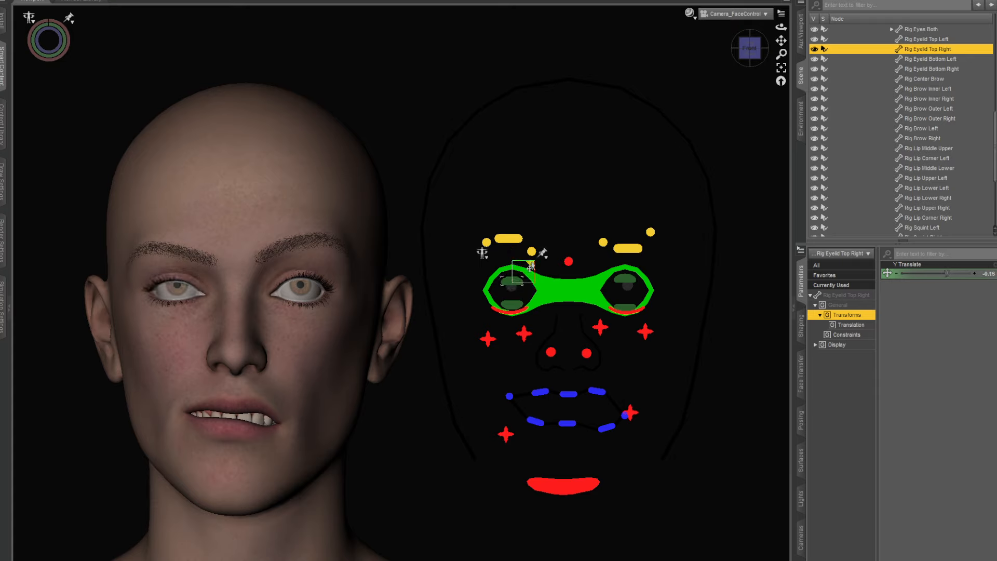
left_click(625, 280)
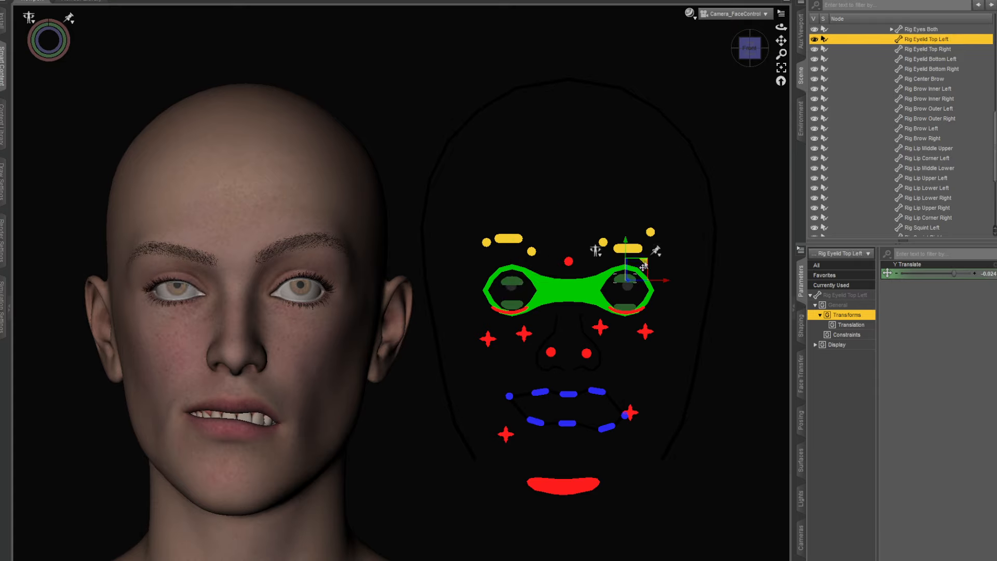
mouse_move(643, 266)
left_mouse_down()
mouse_move(643, 278)
mouse_move(643, 269)
left_mouse_up()
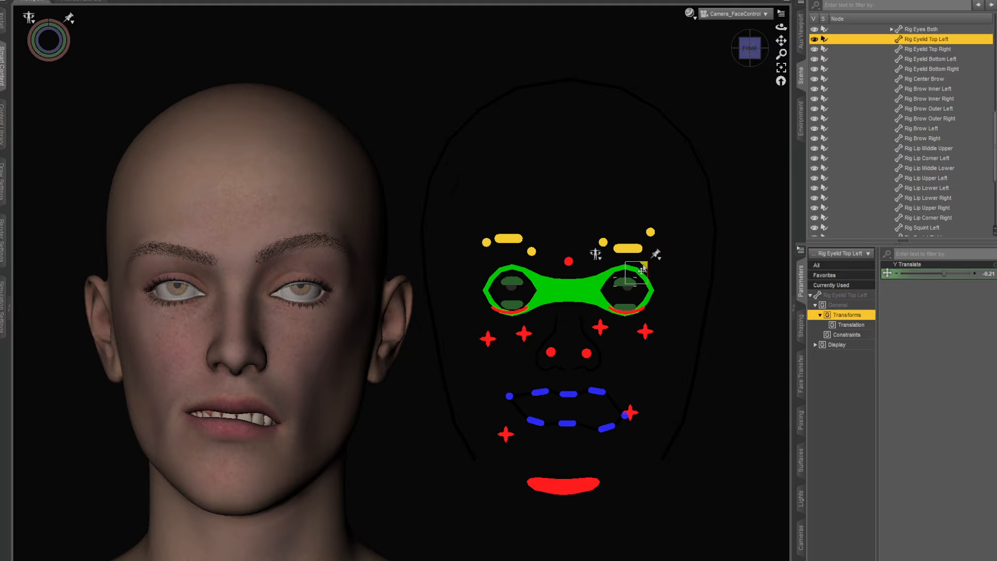
- Lower the left squint control below the eye, and move the right squint control to about -0.36 in X and -0.38 in Y
left_click(630, 314)
left_click_drag(644, 292, 626, 331)
left_click(637, 312)
left_click(502, 314)
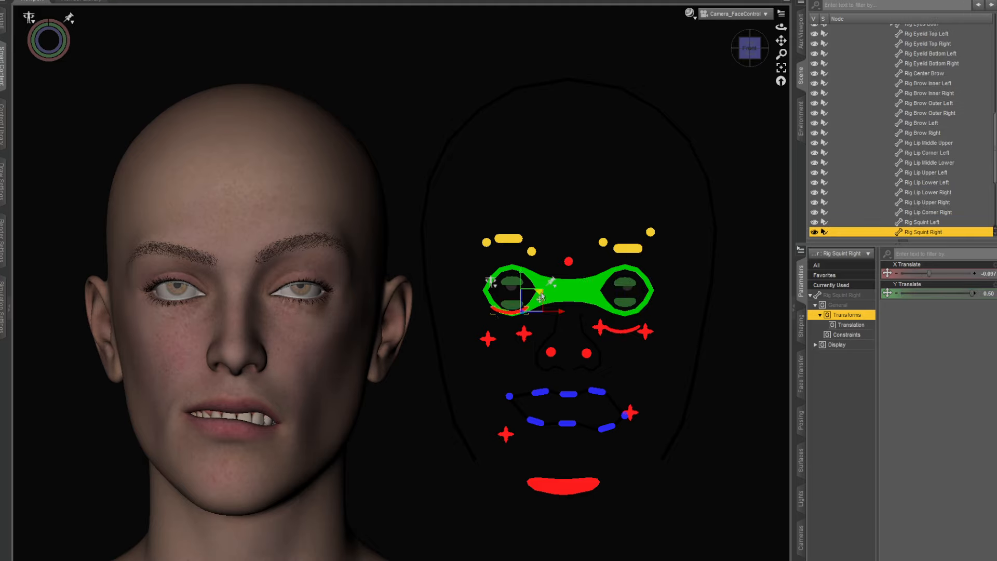
left_click_drag(533, 312, 533, 317)
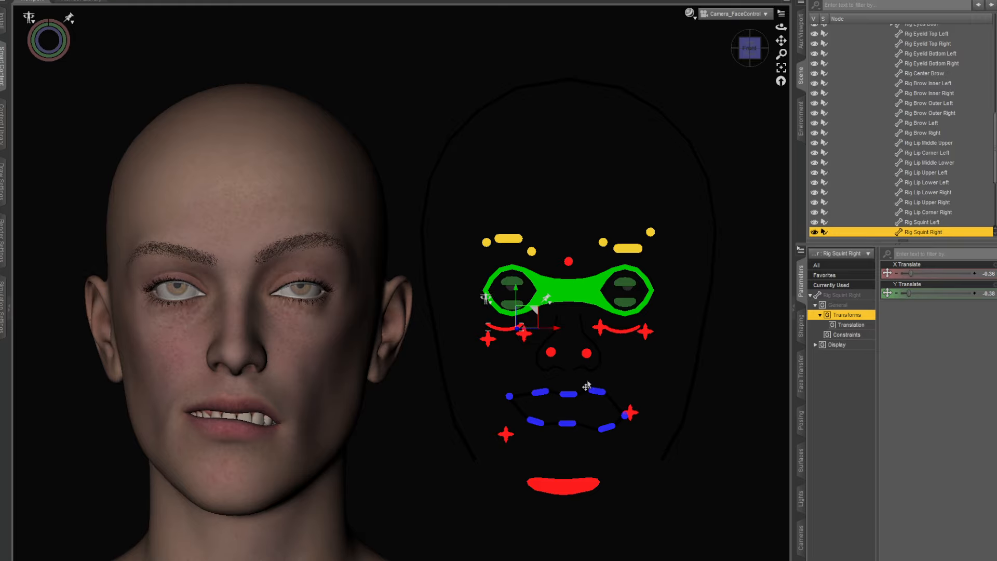
- Move the right cheek control to about -0.18 in X and 0.67 in Y, and raise the left upper lip control to 1.00
left_click(488, 341)
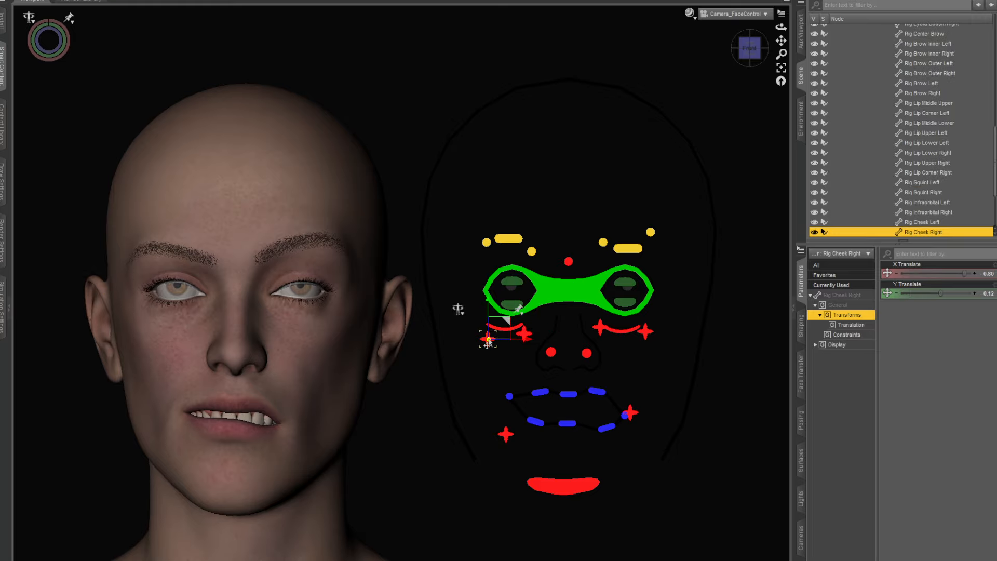
left_click_drag(507, 325, 471, 335)
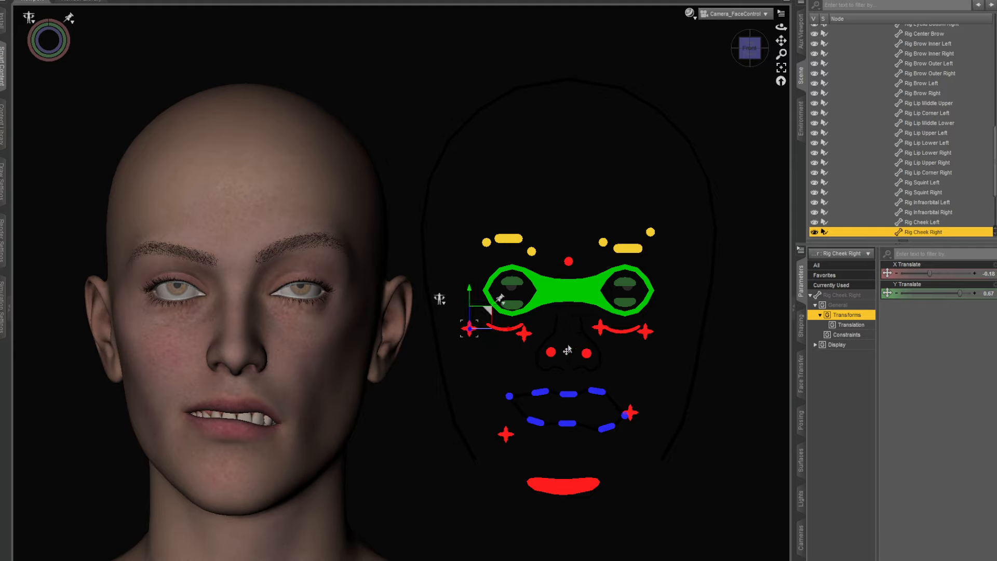
left_click(605, 391)
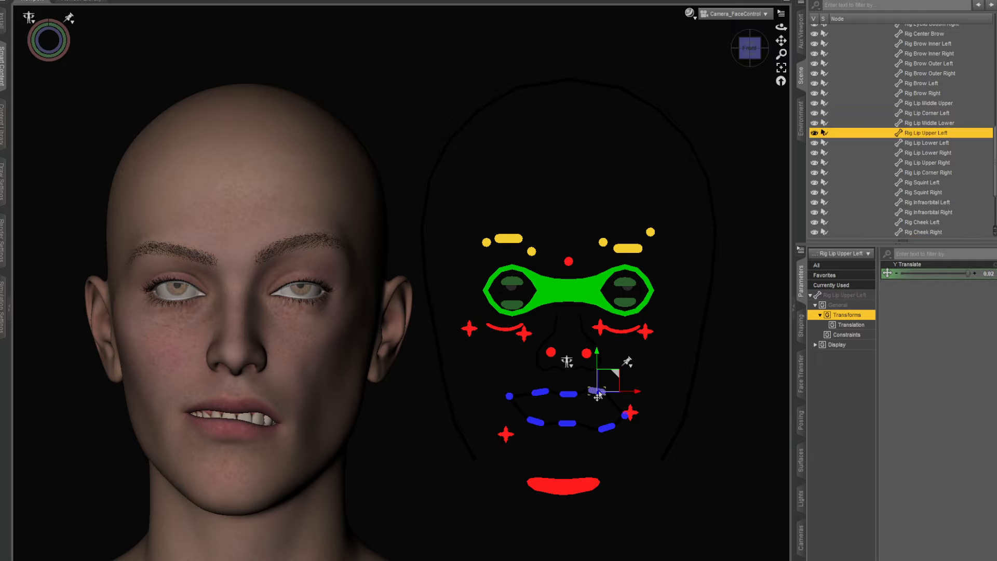
left_click_drag(609, 379, 600, 376)
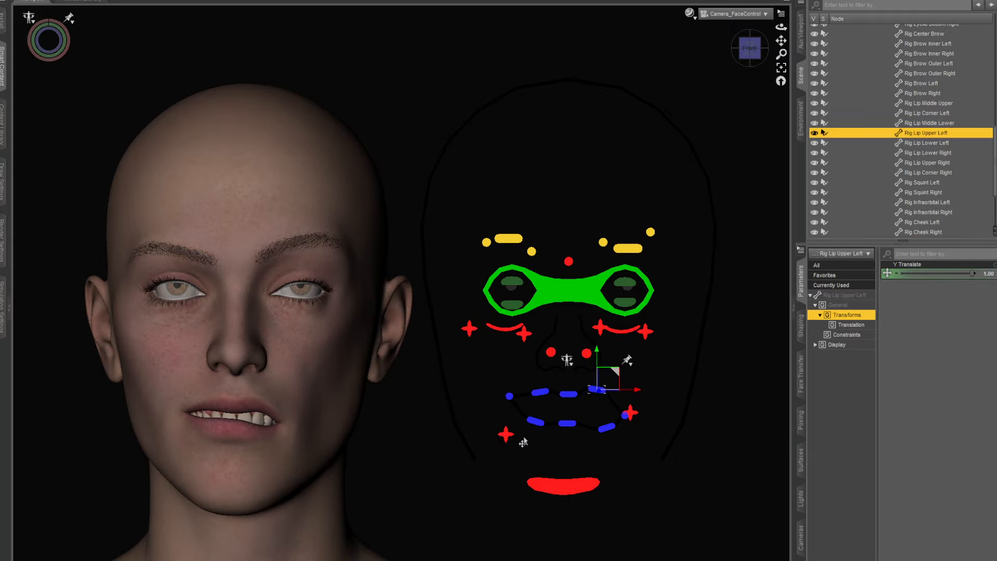
- Move the right lip corner control slightly inward, and lower the middle lower lip control to about 0.40
left_click(509, 396)
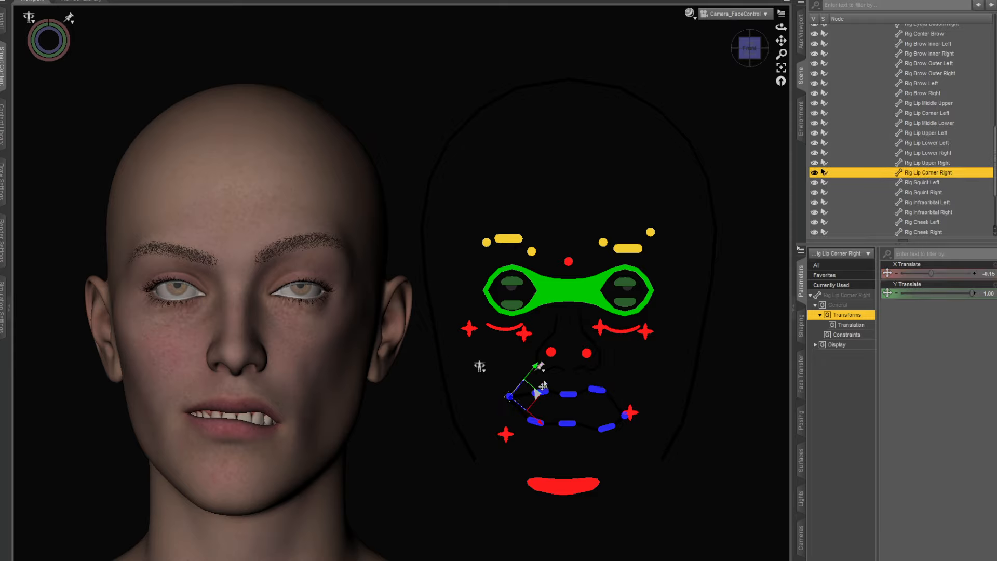
left_click_drag(535, 399, 582, 410)
left_click(536, 421)
left_click(567, 428)
left_click(568, 424)
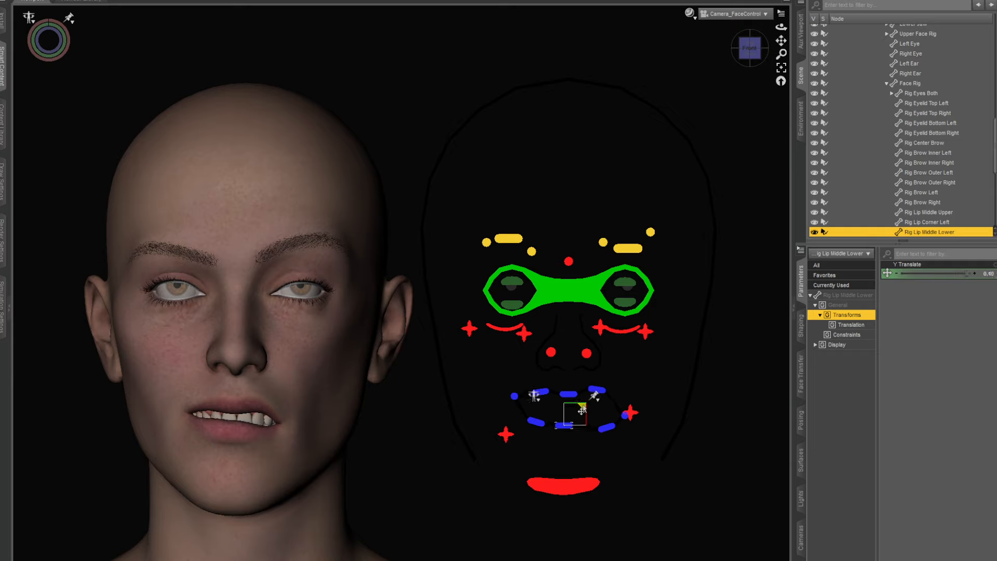
- Move the chin control slightly up and near the centre, to about -0.06 in X
left_click(562, 479)
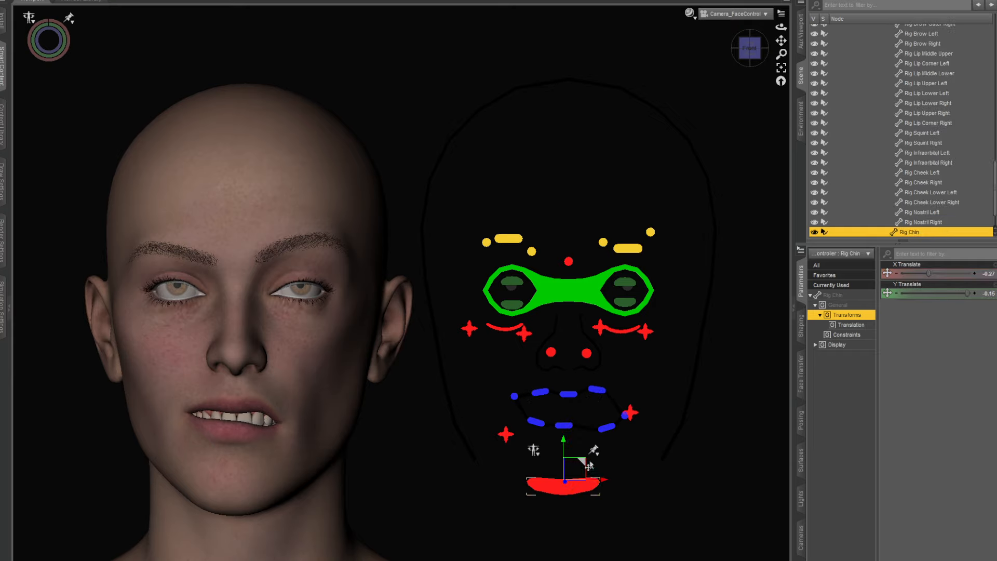
left_click_drag(583, 468, 524, 422)
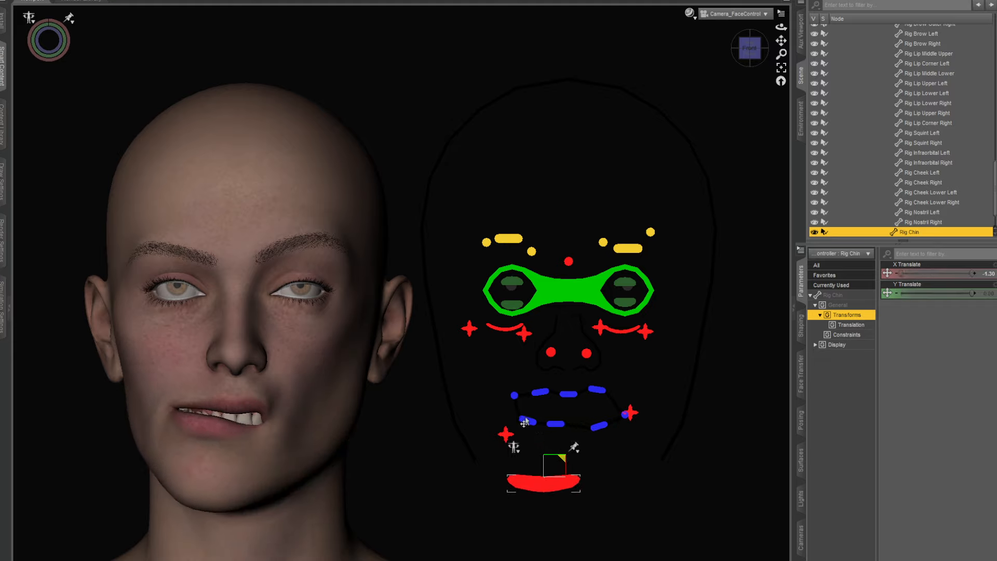
left_click_drag(564, 459, 586, 460)
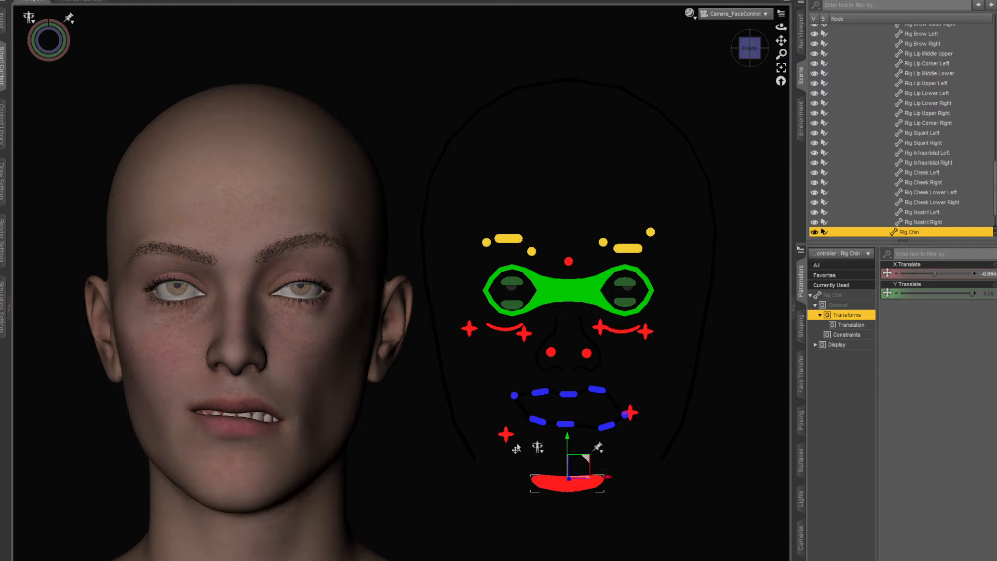
- Move the right lower cheek control to about 0.98 in X and -0.44 in Y, and the left cheek control to -1.00 and 0.20
left_click(505, 435)
mouse_move(524, 423)
left_mouse_down()
mouse_move(506, 393)
mouse_move(528, 398)
mouse_move(529, 414)
mouse_move(519, 404)
left_mouse_up()
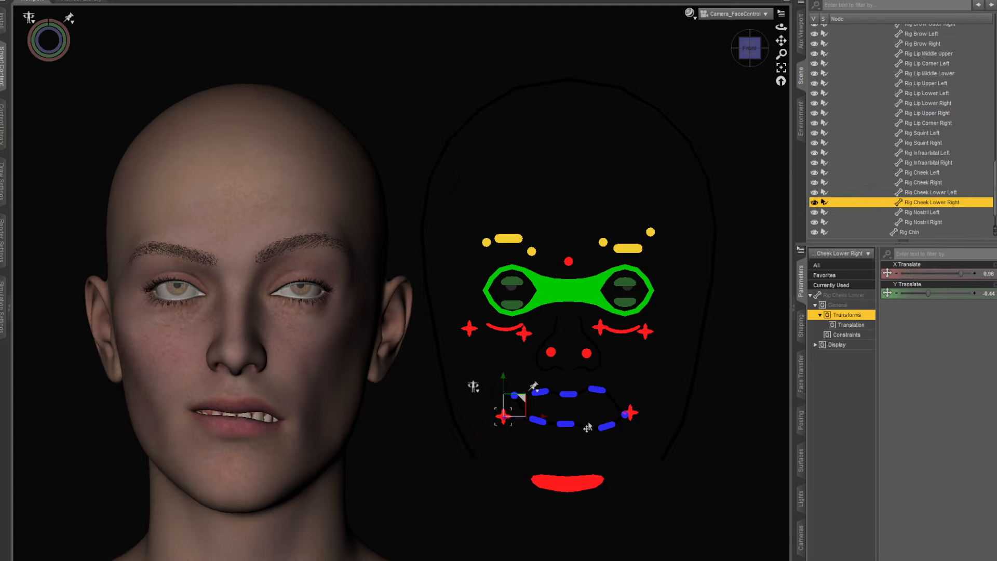
left_click(646, 333)
mouse_move(662, 319)
left_mouse_down()
mouse_move(666, 308)
mouse_move(662, 325)
left_mouse_up()
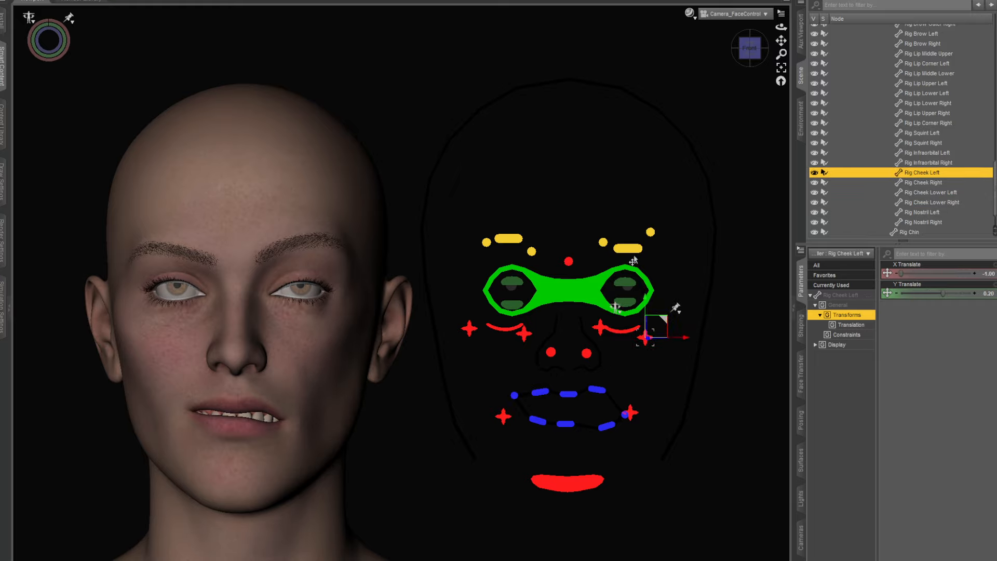
- Shift the control for both eyes sideways so the gaze turns toward the figure's left
left_click(618, 290)
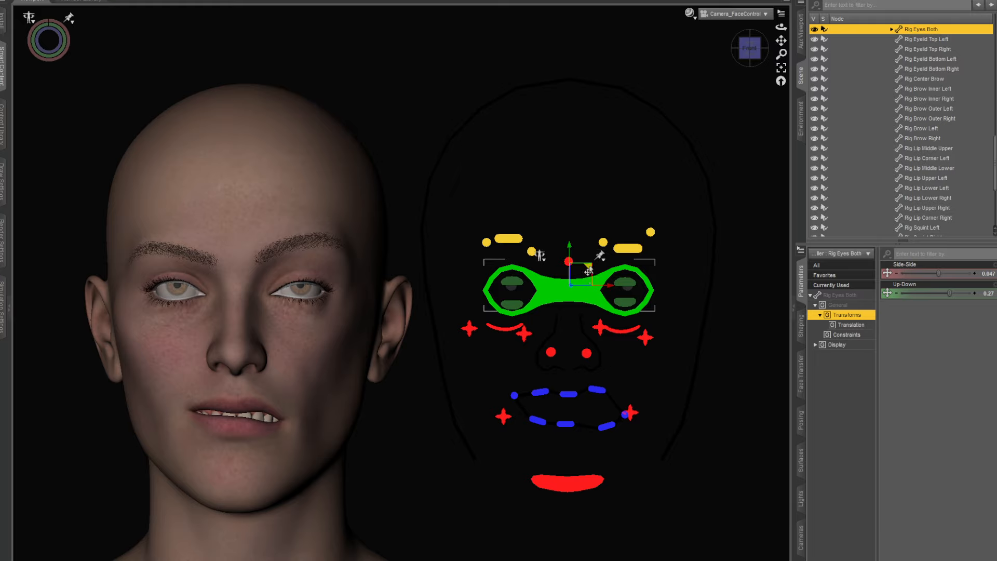
left_click_drag(589, 270, 644, 264)
- Raise the upper and lower eyelid controls of both eyes to follow the sideways gaze
left_click(626, 284)
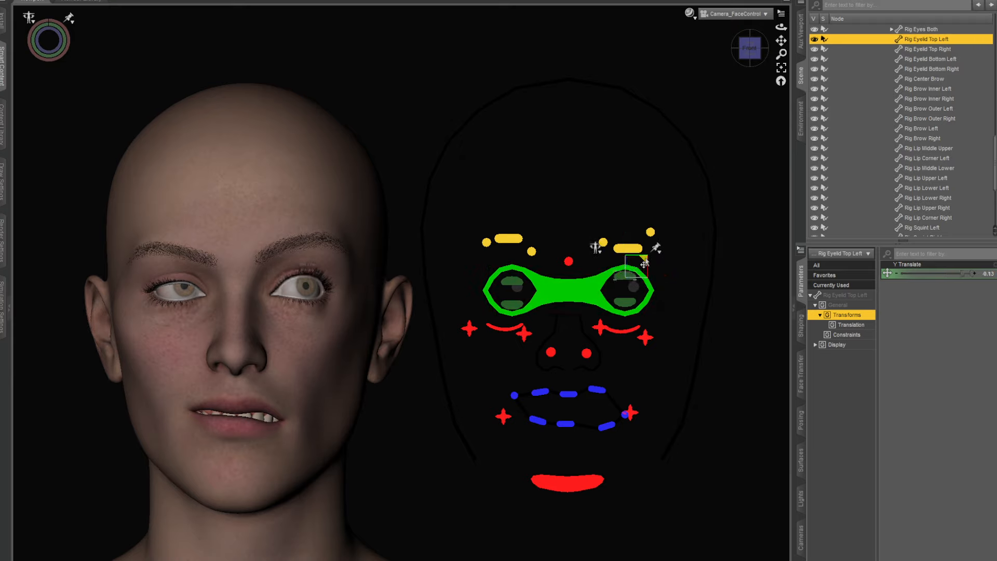
left_click(625, 302)
left_click_drag(647, 289, 644, 276)
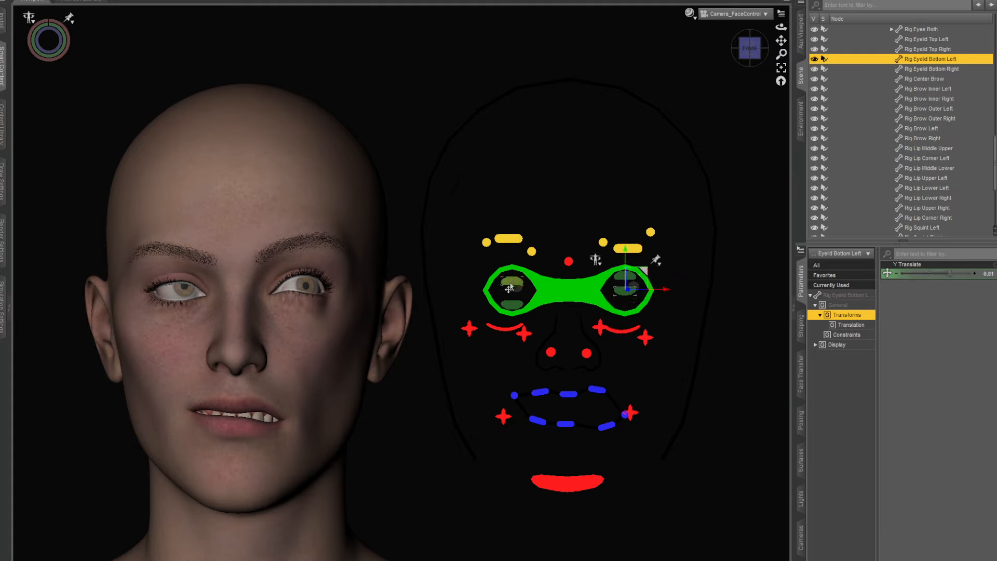
left_click(512, 282)
left_click_drag(532, 266, 529, 277)
left_click(513, 305)
- Lower the right brow control toward the eye, and lower the left brow control to -0.50
left_click(508, 242)
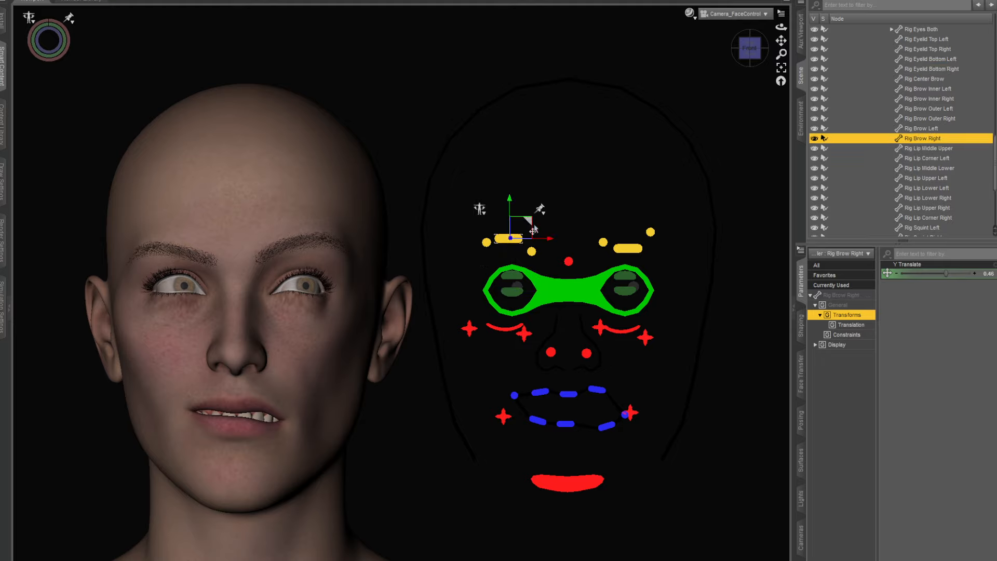
mouse_move(527, 226)
left_mouse_down()
mouse_move(527, 214)
mouse_move(526, 242)
left_mouse_up()
left_click(632, 250)
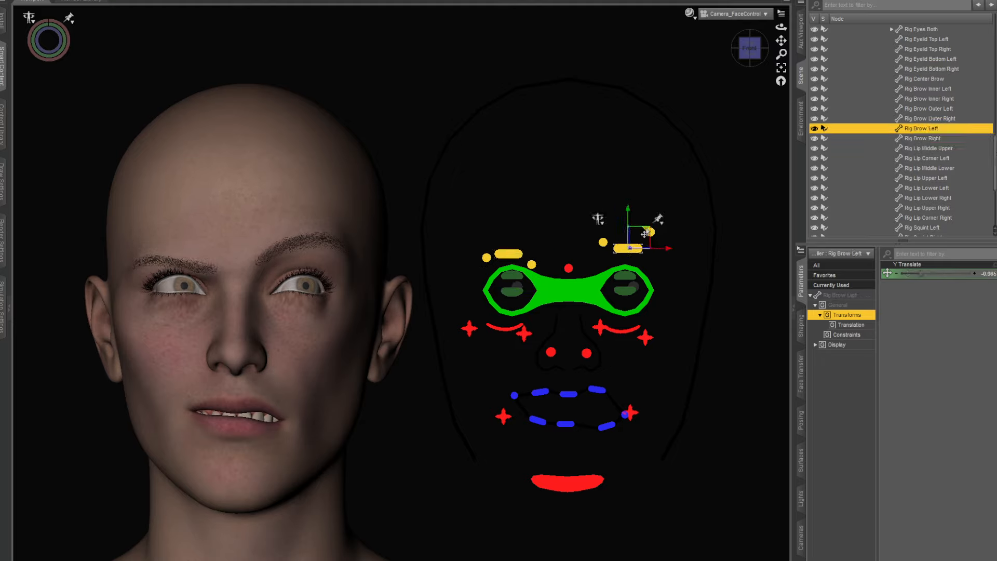
left_click_drag(644, 234, 650, 257)
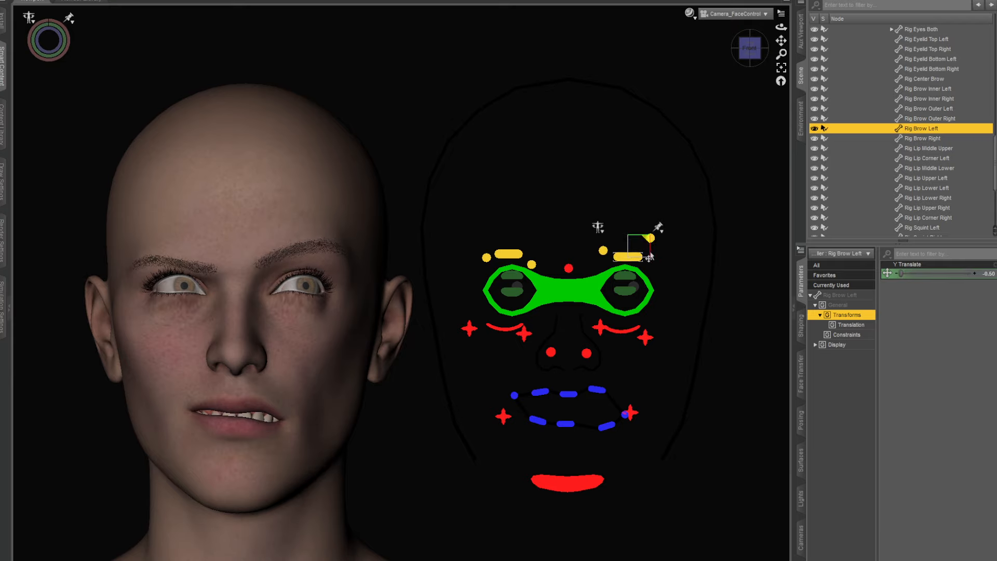
- Raise the left outer brow control to 1.00, and move the right inner brow control to about 0.47 in X and -0.52 in Y
left_click(650, 239)
mouse_move(669, 224)
left_mouse_down()
mouse_move(682, 265)
mouse_move(678, 212)
left_mouse_up()
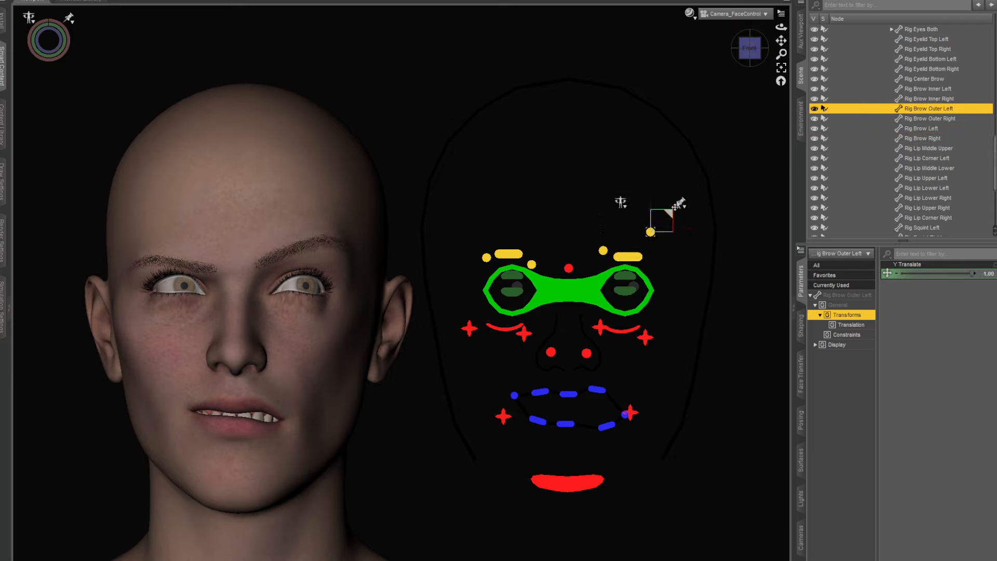
left_click(553, 266)
mouse_move(551, 251)
left_mouse_down()
mouse_move(551, 207)
mouse_move(551, 251)
mouse_move(561, 249)
left_mouse_up()
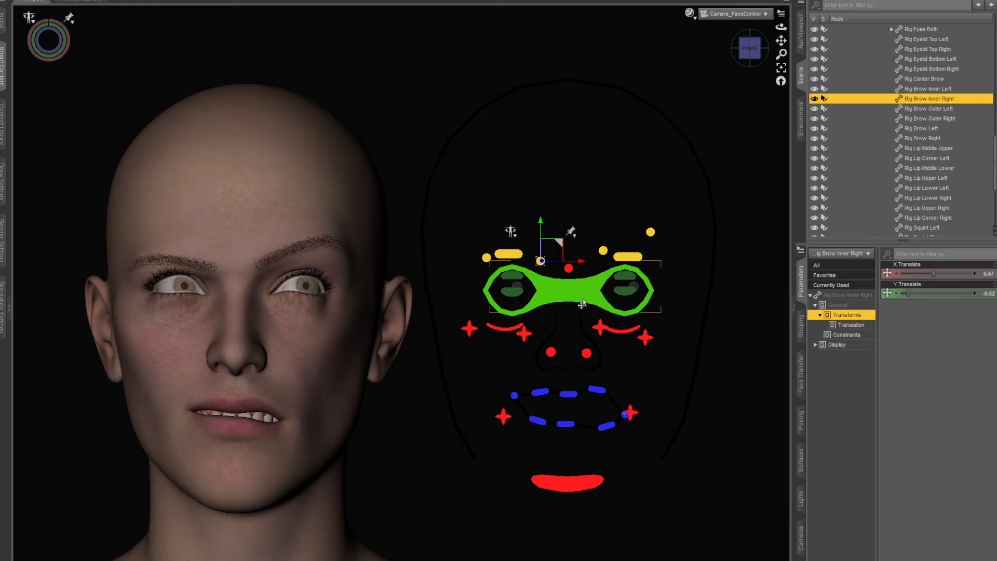
- Fine-tune the individual eye controls, turning the right eye slightly inward and the left eye further outward and down, and clear the selection
left_click(519, 289)
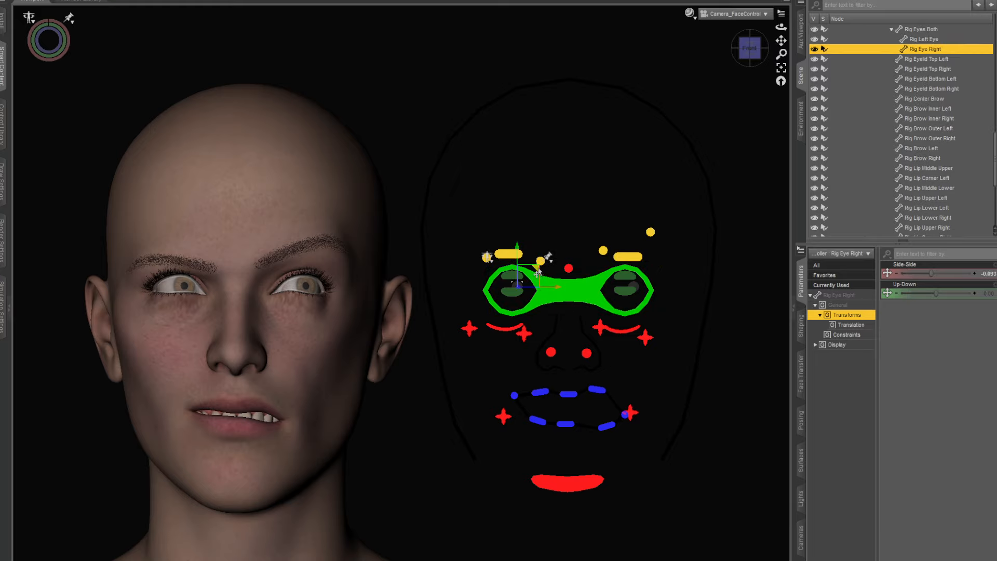
mouse_move(537, 274)
left_mouse_down()
mouse_move(524, 262)
mouse_move(543, 264)
mouse_move(537, 272)
mouse_move(543, 262)
mouse_move(525, 273)
mouse_move(537, 274)
left_mouse_up()
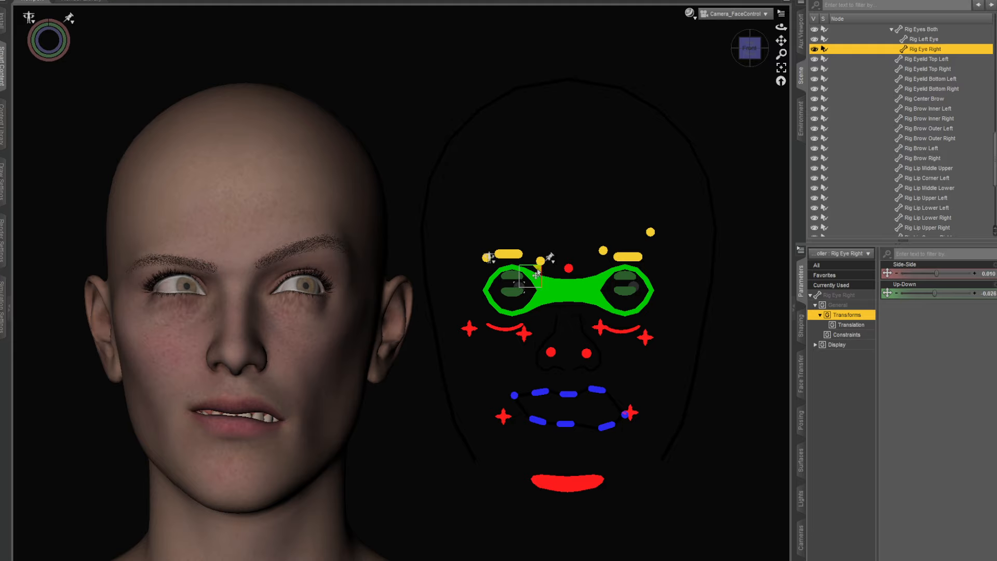
left_click(638, 292)
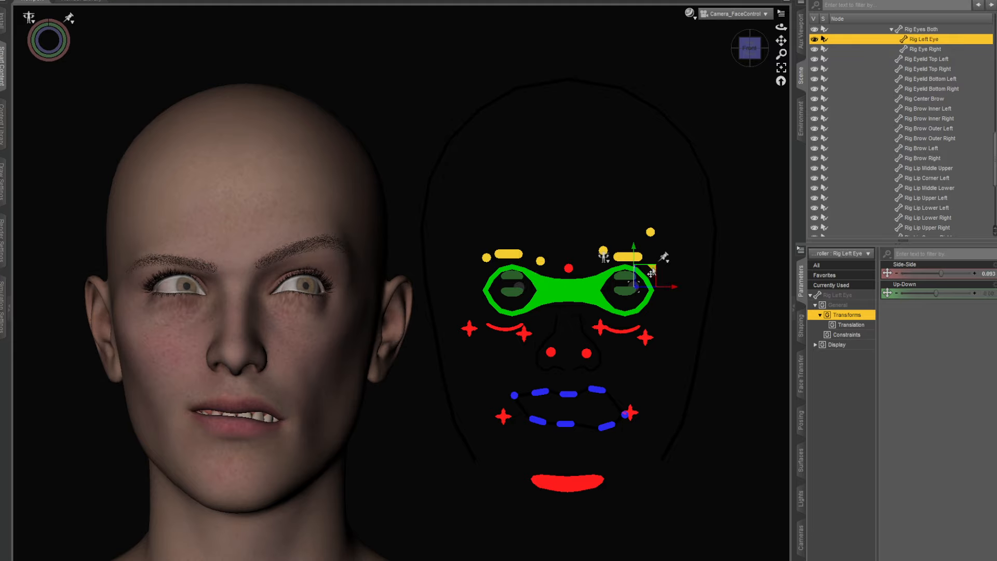
mouse_move(652, 274)
left_mouse_down()
mouse_move(648, 283)
mouse_move(657, 278)
left_mouse_up()
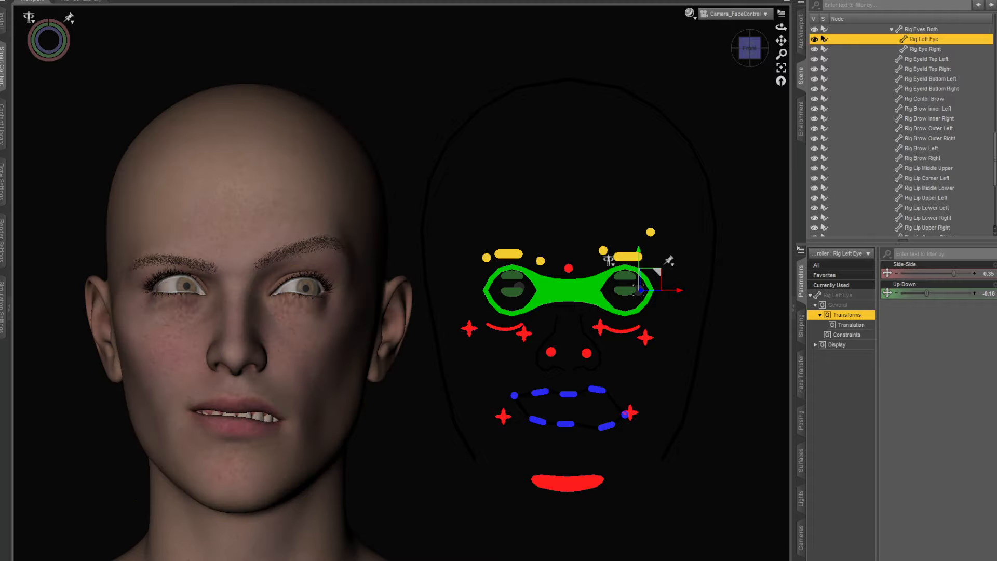
left_click(609, 260)
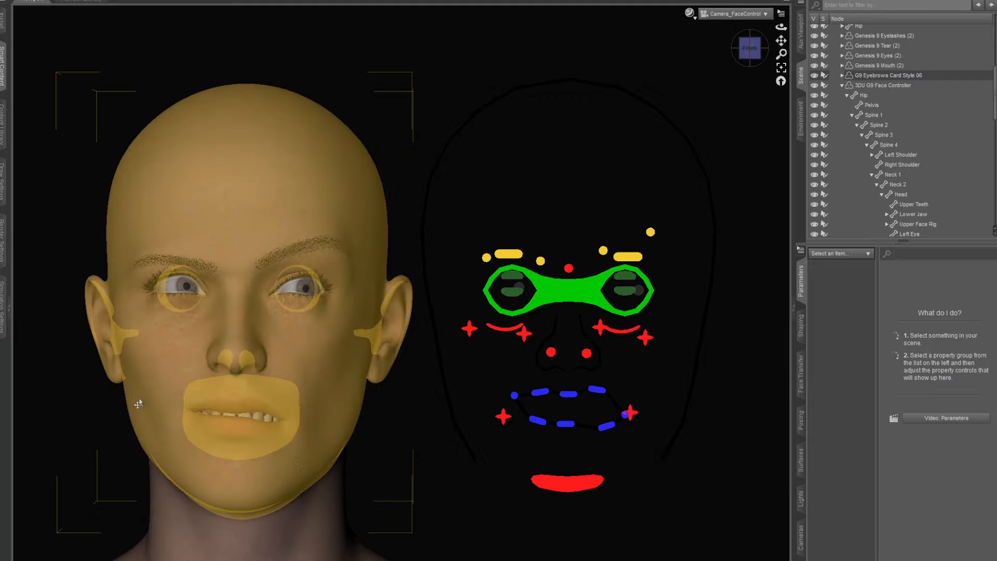
- Nudge the chin control slightly sideways to about -0.09 in X
left_click(576, 488)
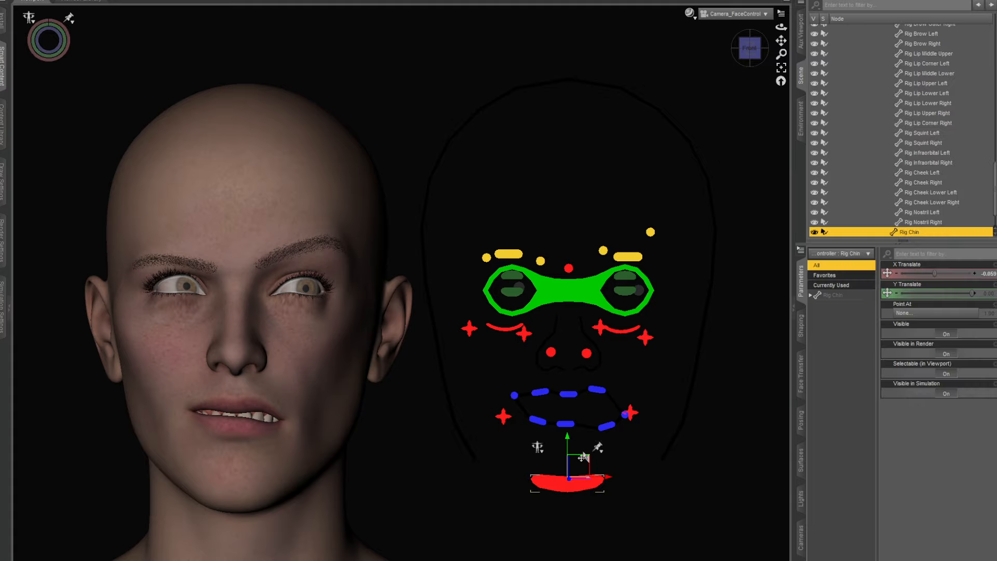
mouse_move(594, 462)
left_mouse_down()
mouse_move(577, 460)
mouse_move(579, 470)
mouse_move(589, 457)
mouse_move(575, 460)
mouse_move(587, 457)
left_mouse_up()
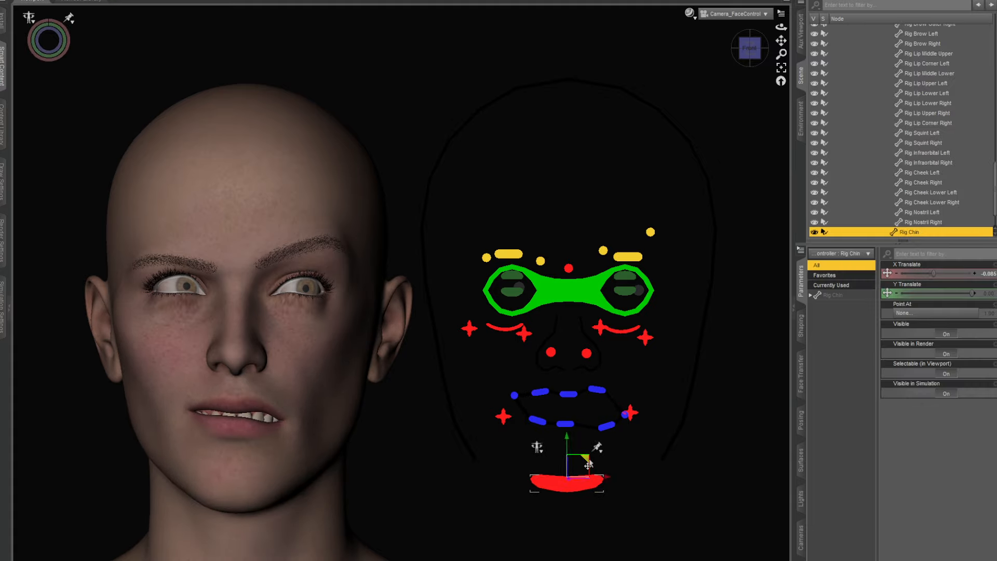